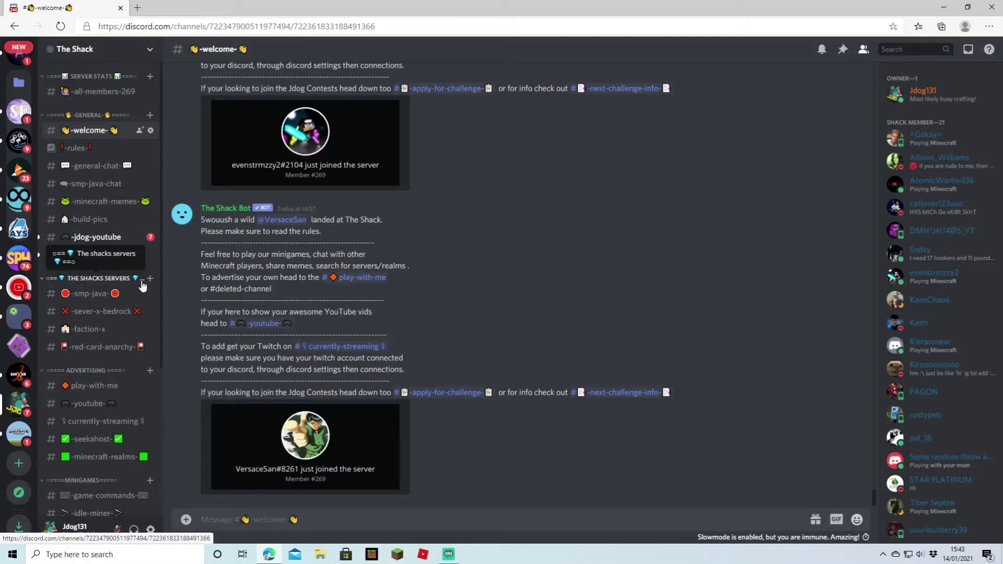
scroll(142, 286, "down", 3)
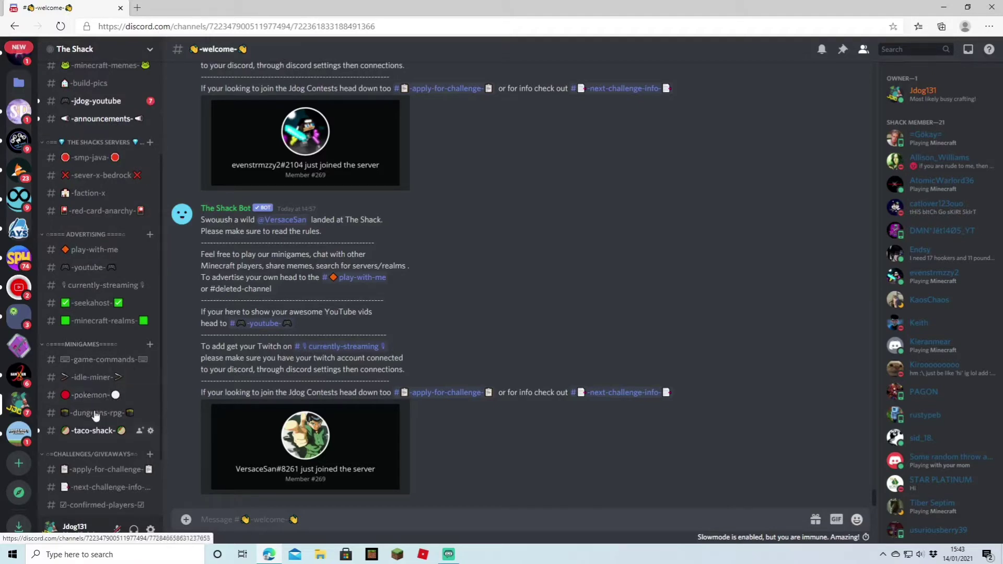
scroll(98, 386, "down", 2)
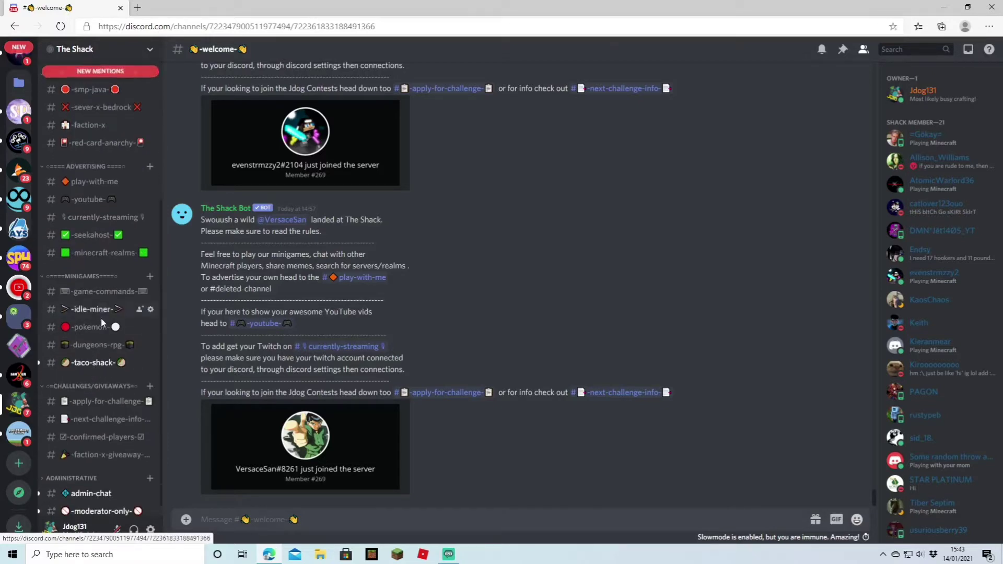
scroll(121, 277, "up", 4)
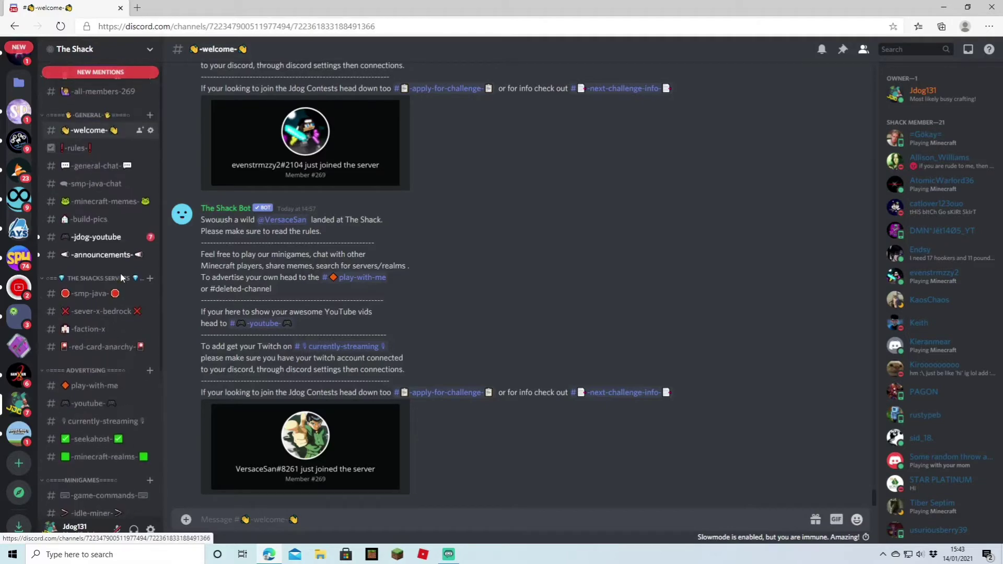
left_click(19, 492)
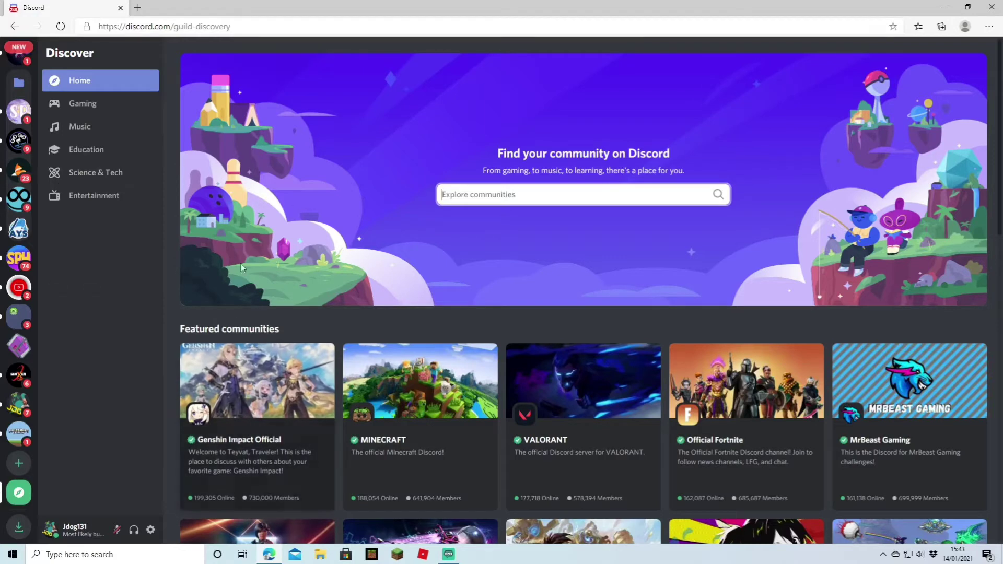
Step: Create a server from scratch for a club or community, named 'SeekaHost Test'
left_click(18, 464)
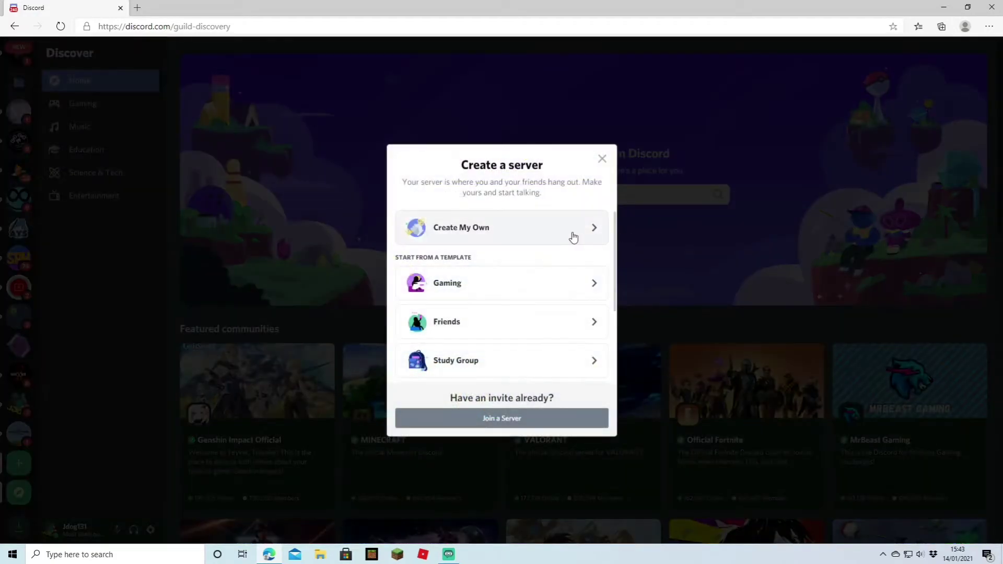
scroll(503, 243, "down", 4)
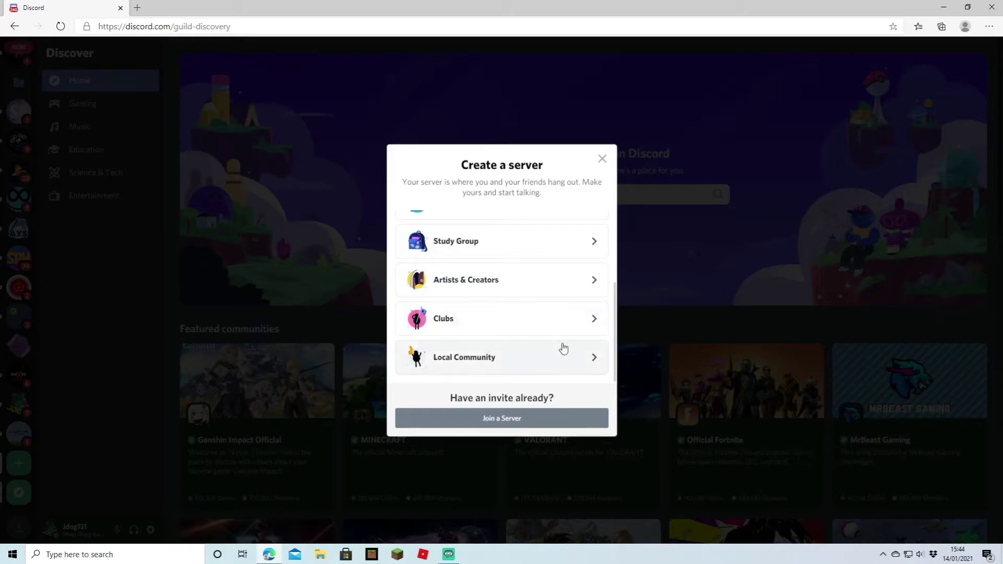
scroll(546, 334, "up", 4)
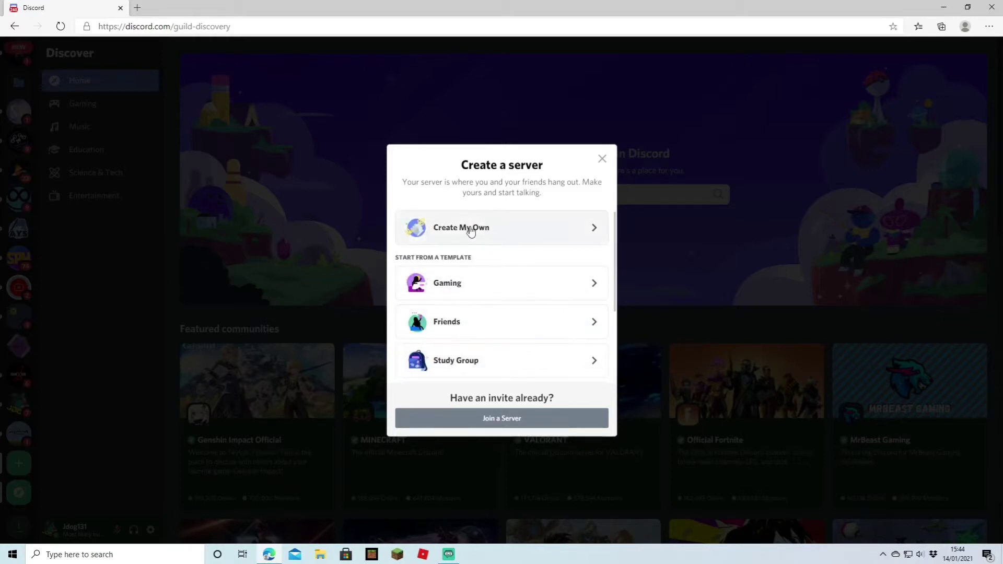
left_click(479, 290)
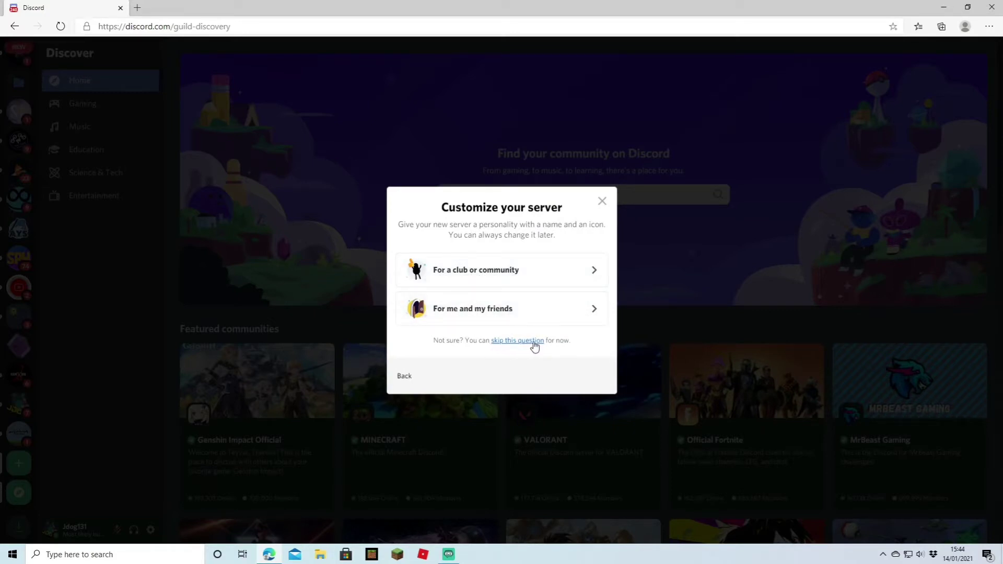
left_click(493, 272)
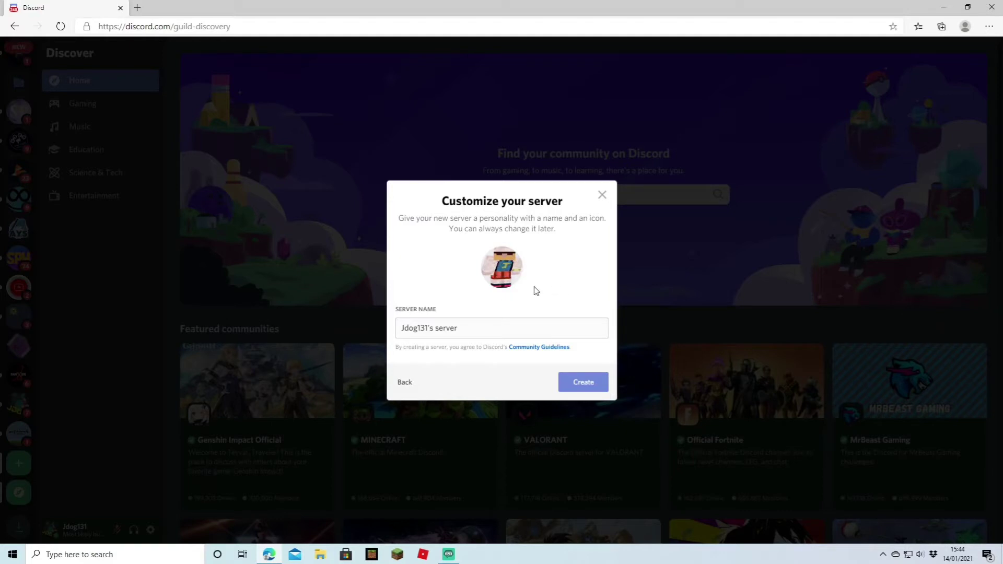
left_click(486, 325)
key("ctrl+a")
type("SeekaHost Test")
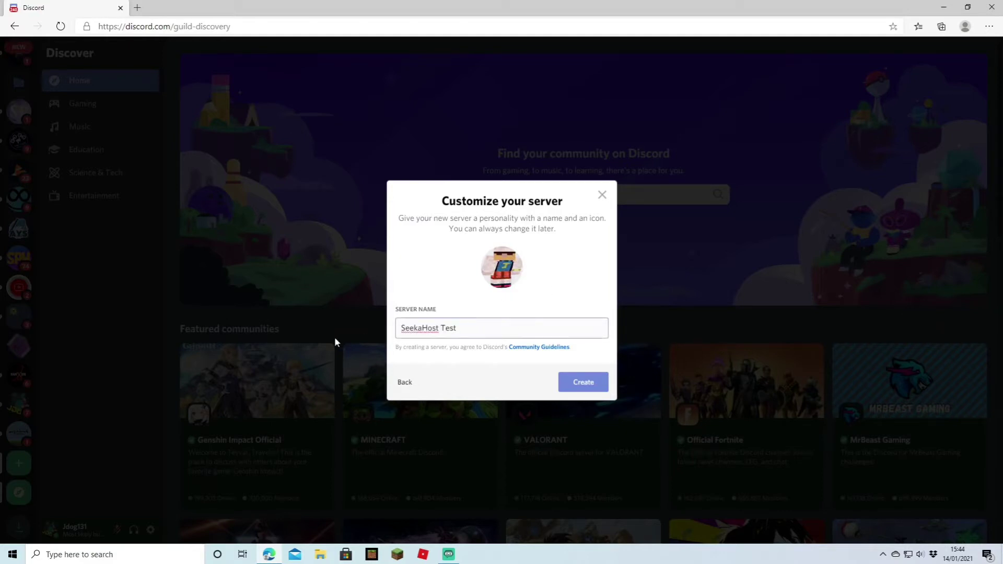
left_click(584, 386)
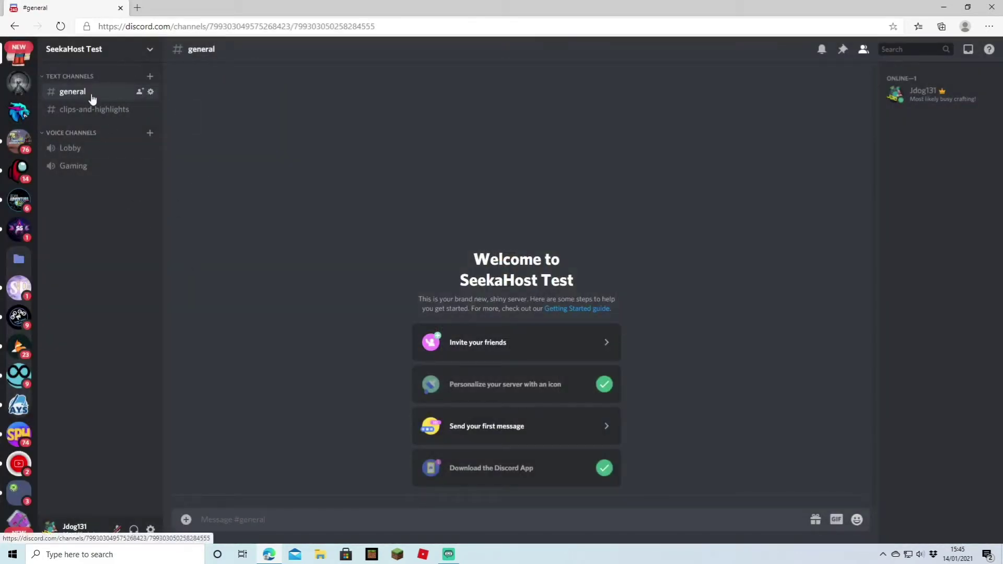
Step: Join the Lobby voice channel, then add a new category named APPLICATIONS
left_click(76, 155)
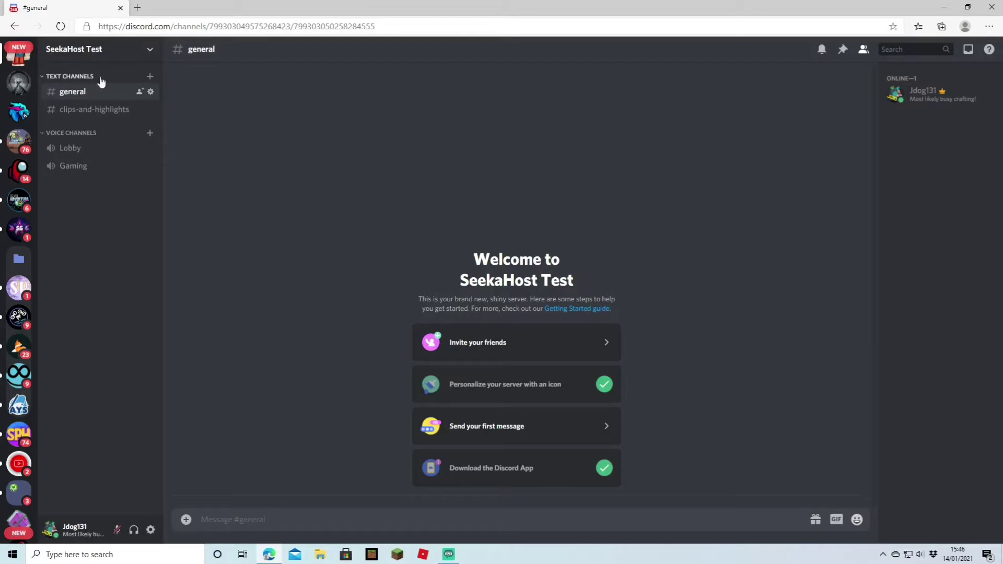
left_click(150, 50)
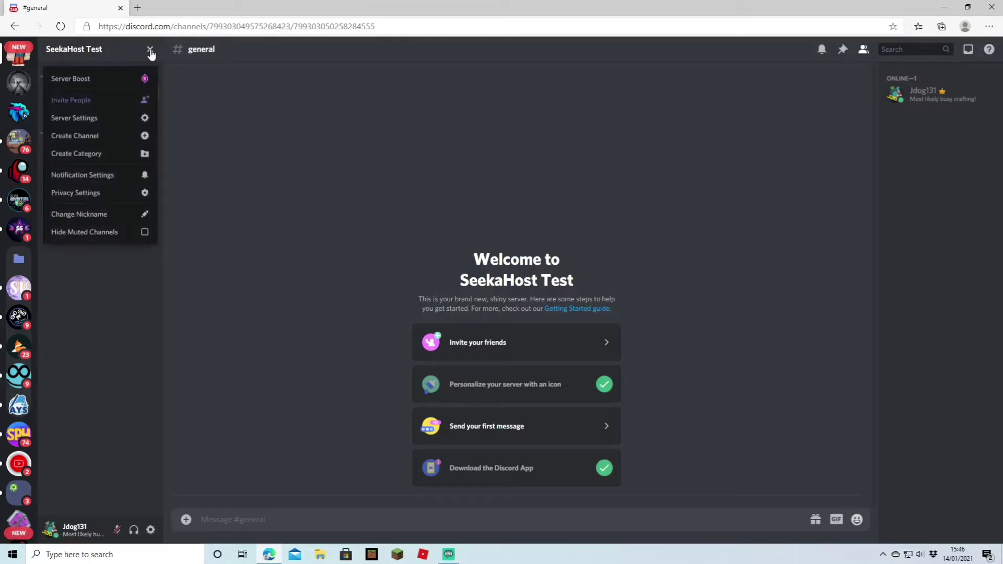
left_click(111, 154)
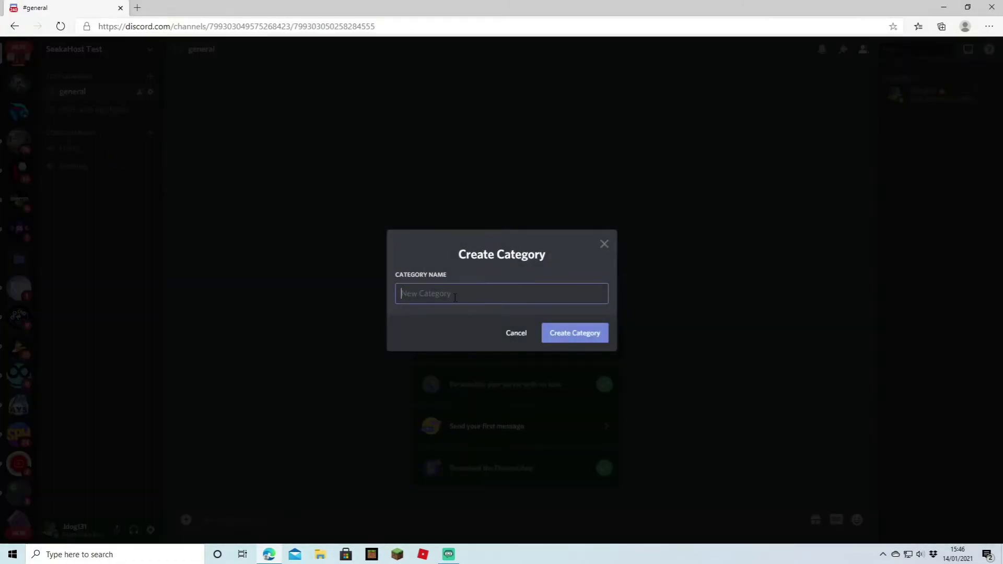
type("applications")
left_click(564, 335)
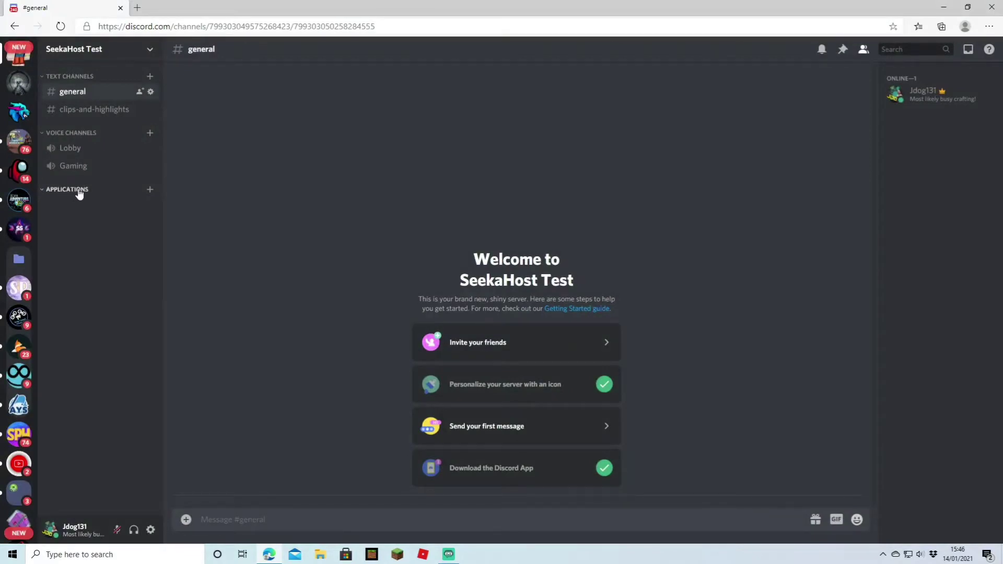
Step: Add an apply-for-server text channel under APPLICATIONS and react 👍 to its apply message
mouse_move(80, 182)
left_mouse_down()
mouse_move(83, 130)
mouse_move(83, 187)
left_mouse_up()
left_click(150, 190)
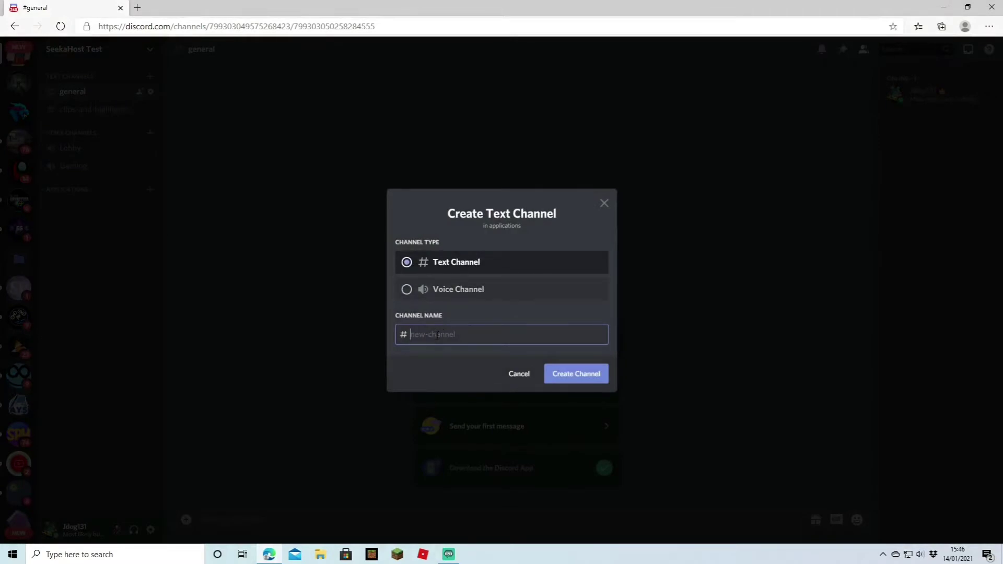
type("apply-for-server")
left_click(580, 374)
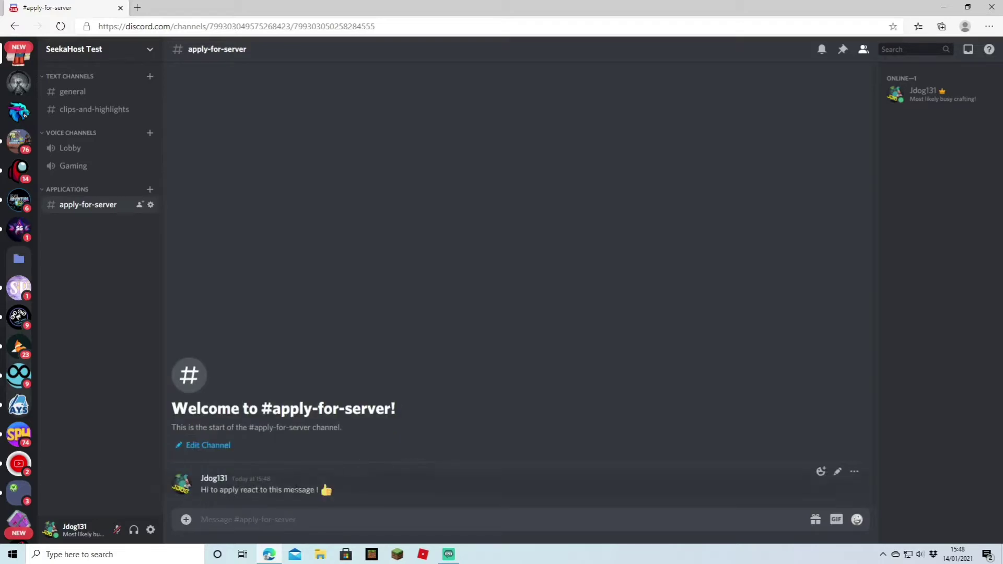
left_click(821, 473)
left_click(633, 382)
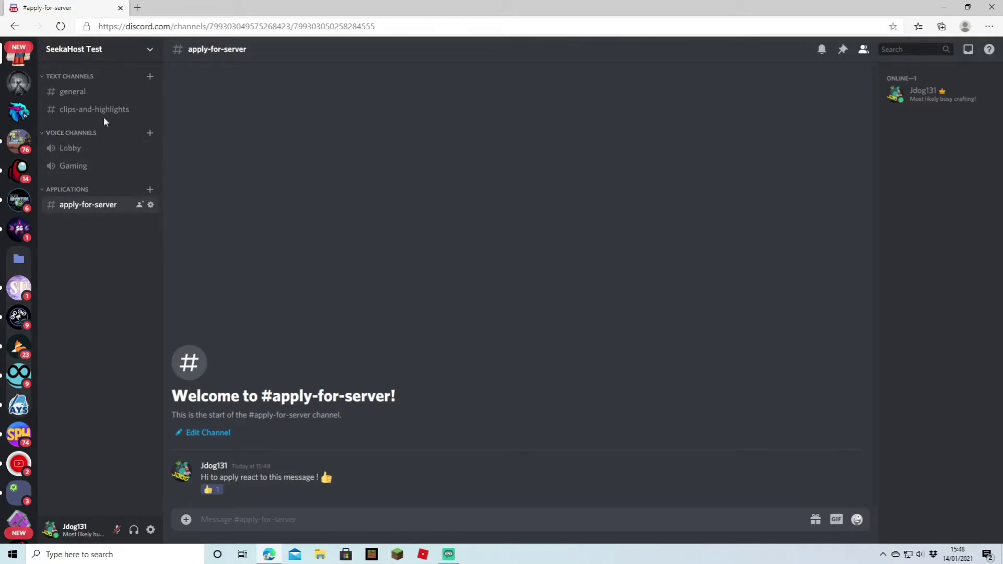
Step: Add a voice channel named 'other gaming' under the voice channels
left_click(150, 135)
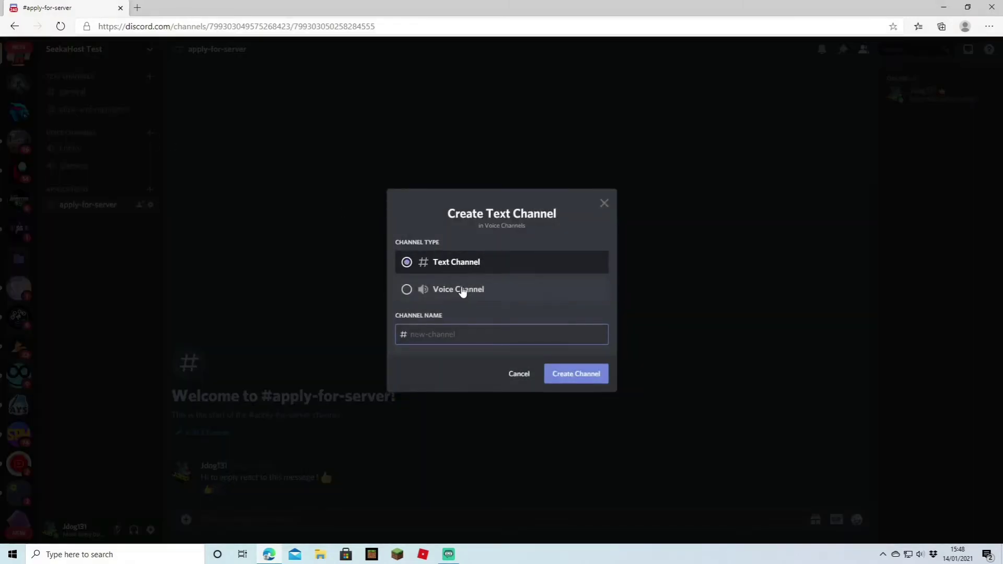
left_click(406, 289)
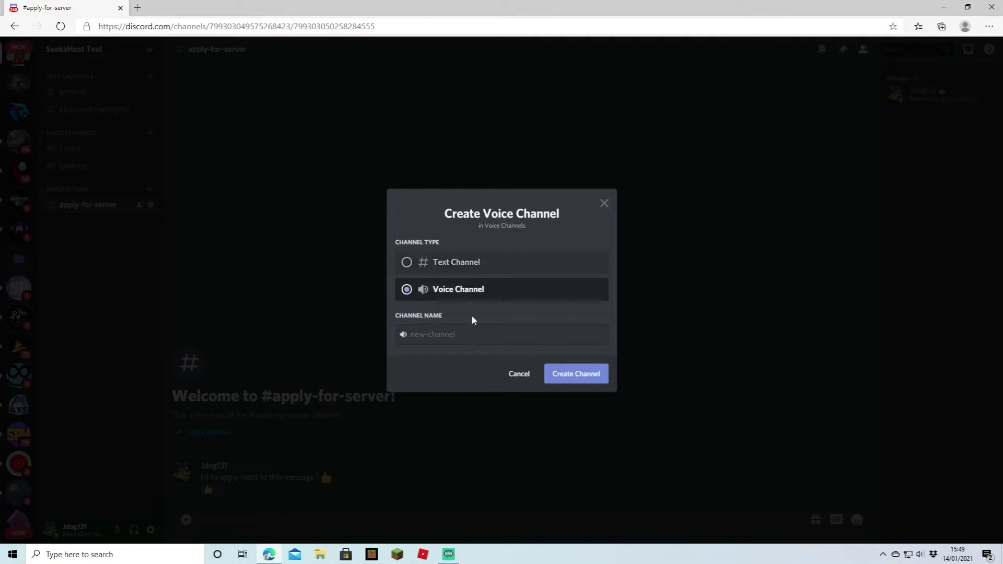
left_click(455, 335)
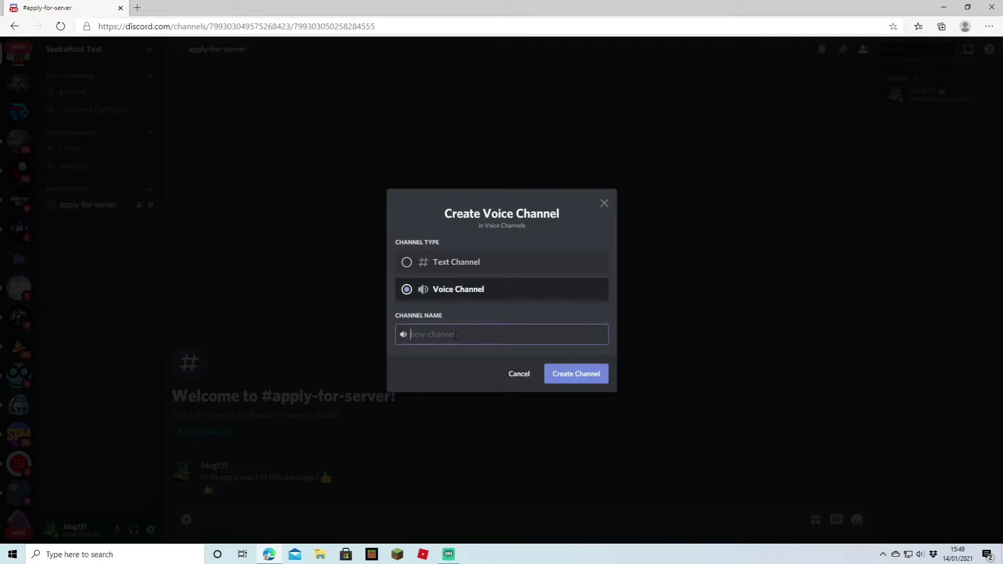
type("other gaming")
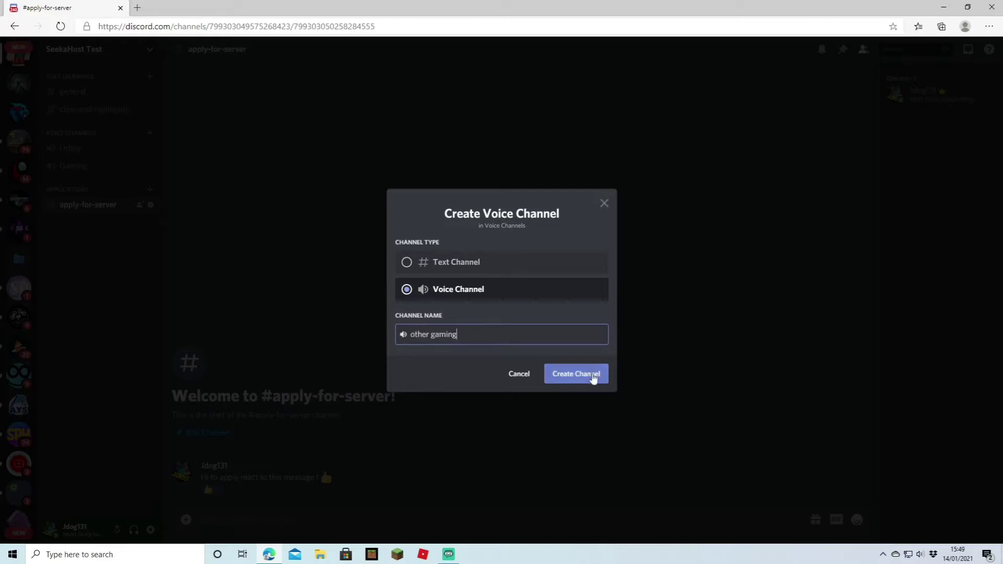
left_click(594, 376)
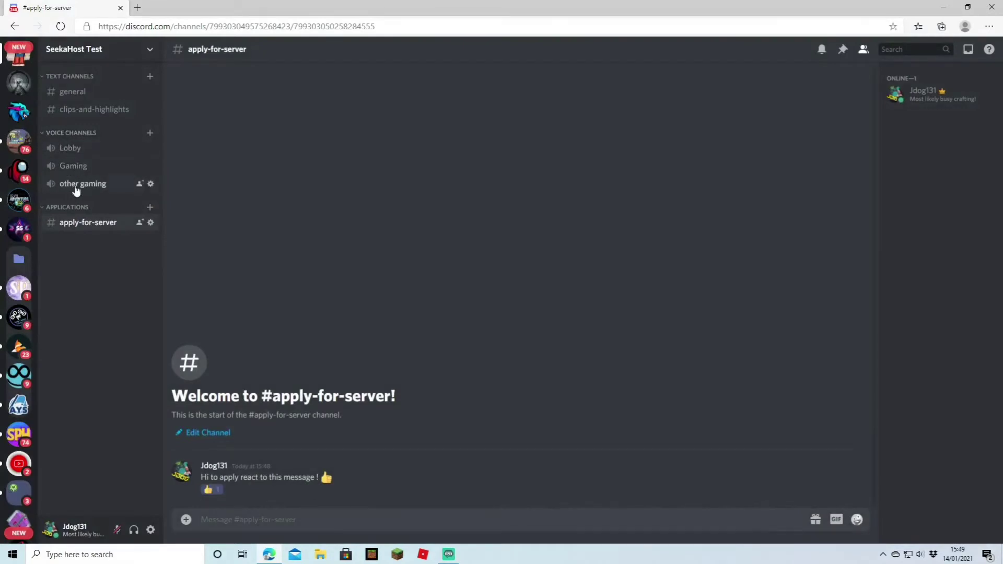
Step: Join the other gaming voice call, view it, then disconnect
left_click(90, 185)
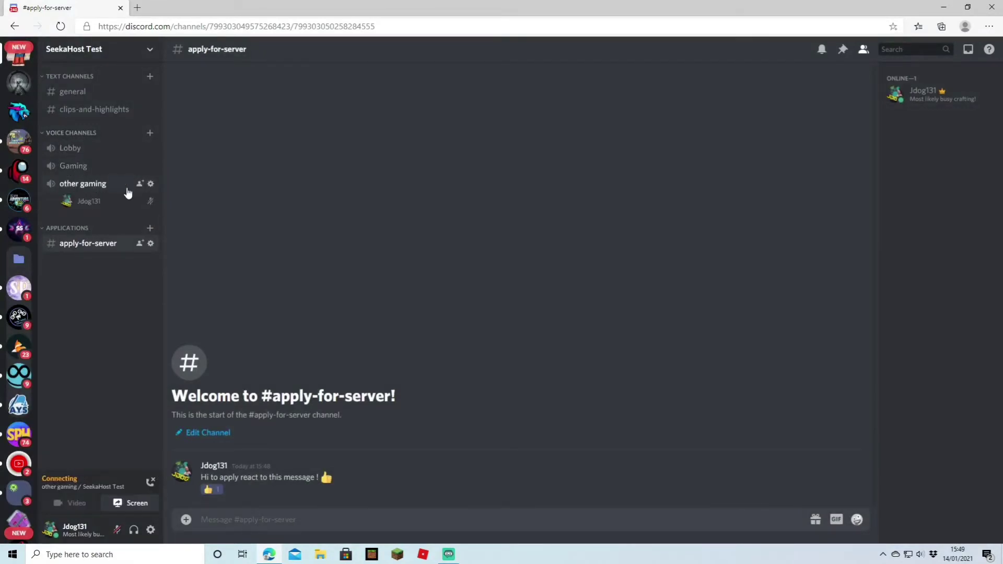
left_click(90, 203)
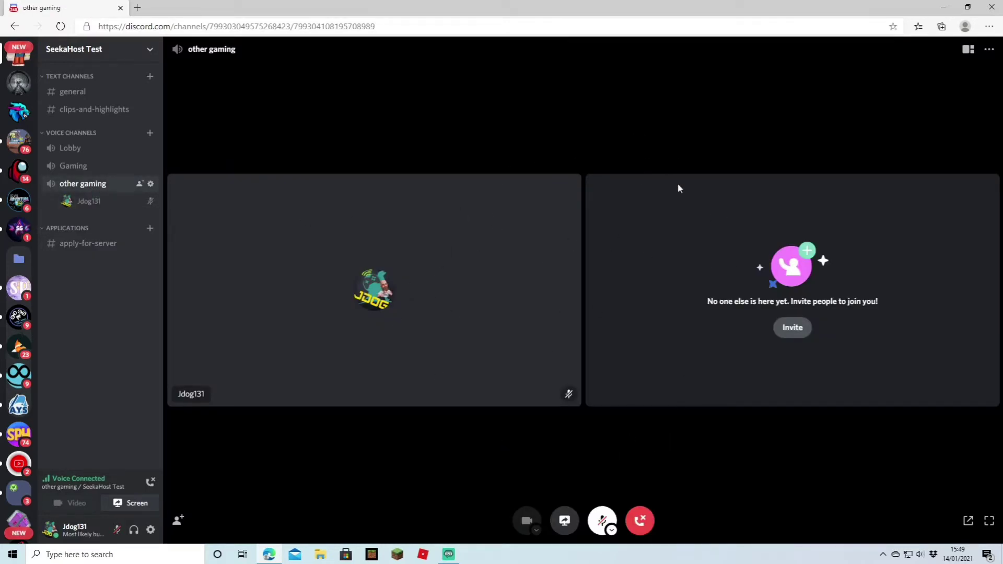
left_click(640, 521)
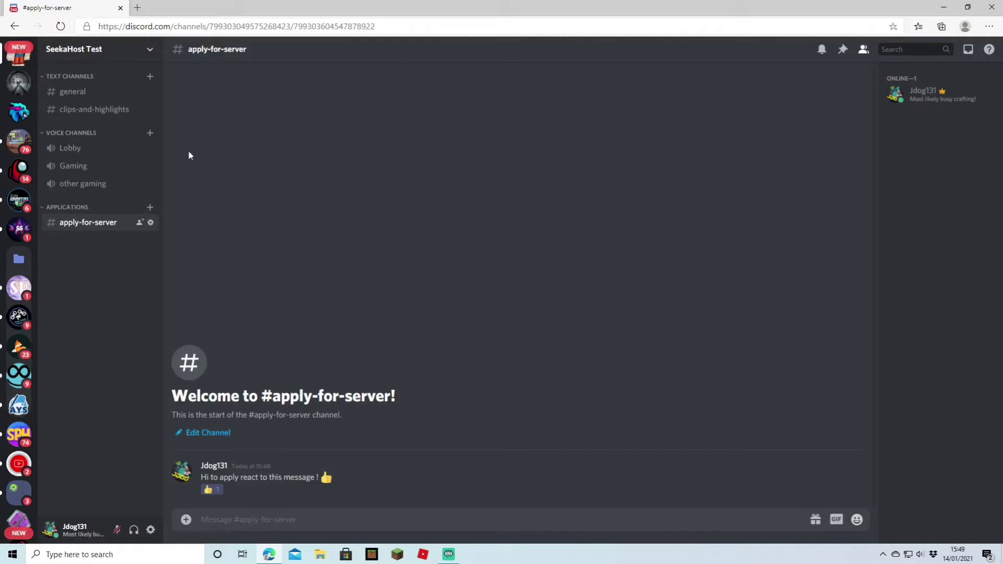
Step: Add a category named admin, then go to the server settings
left_click(151, 54)
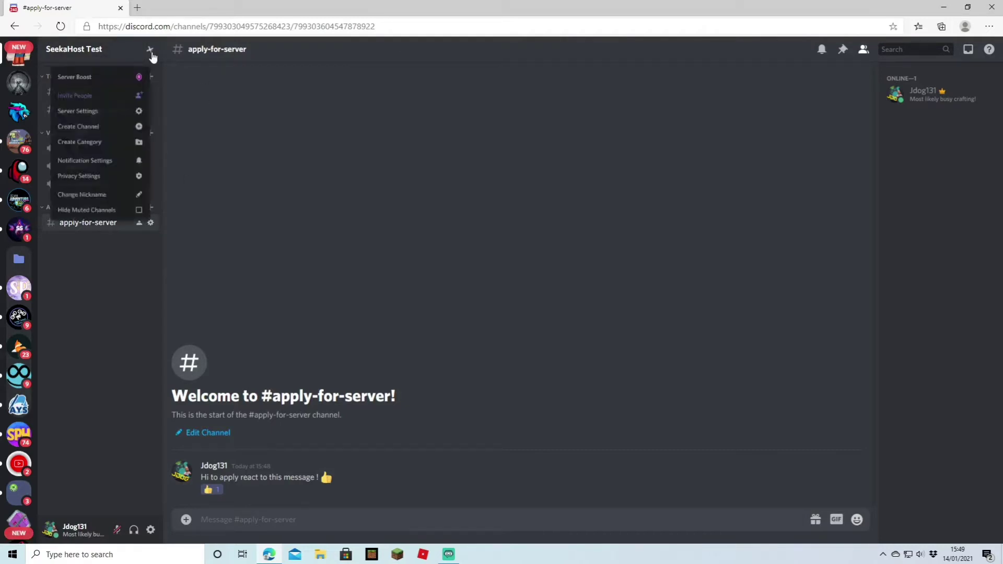
left_click(99, 155)
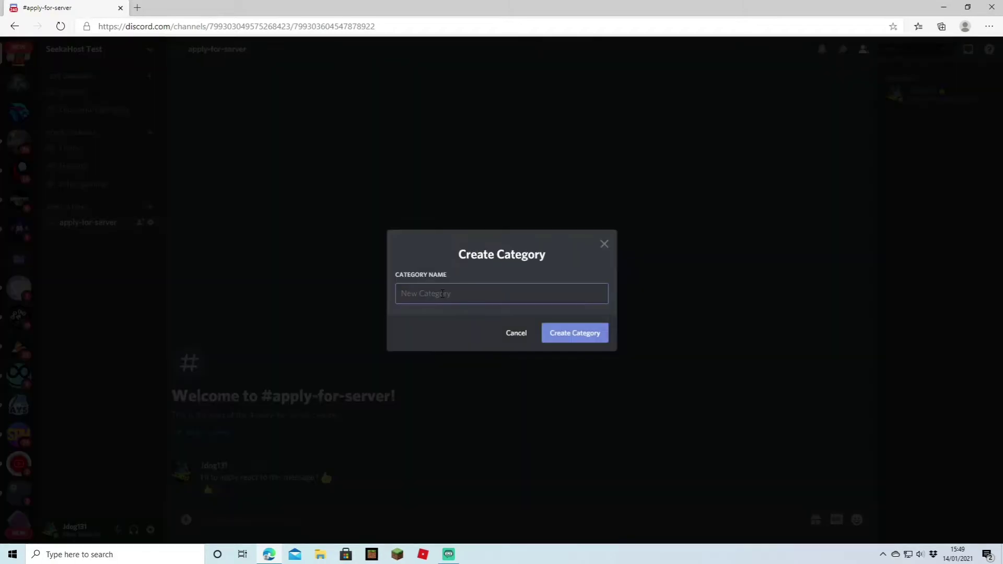
type("admin")
key("Return")
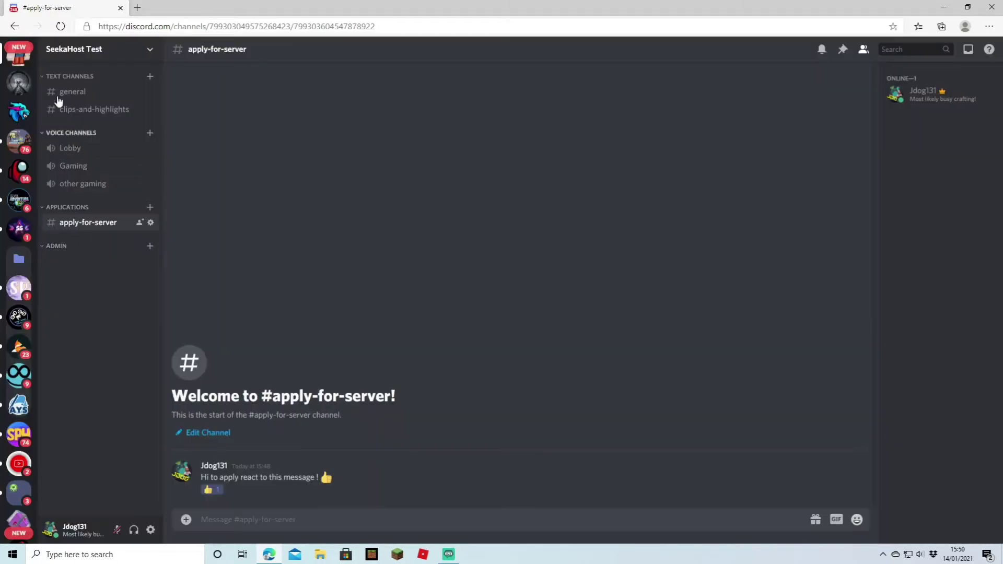
left_click(150, 50)
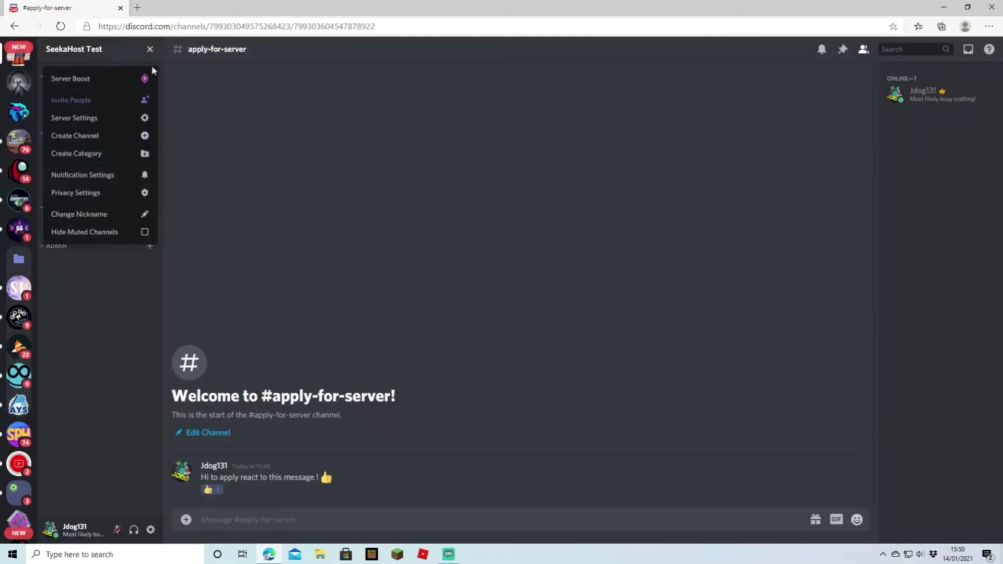
left_click(93, 122)
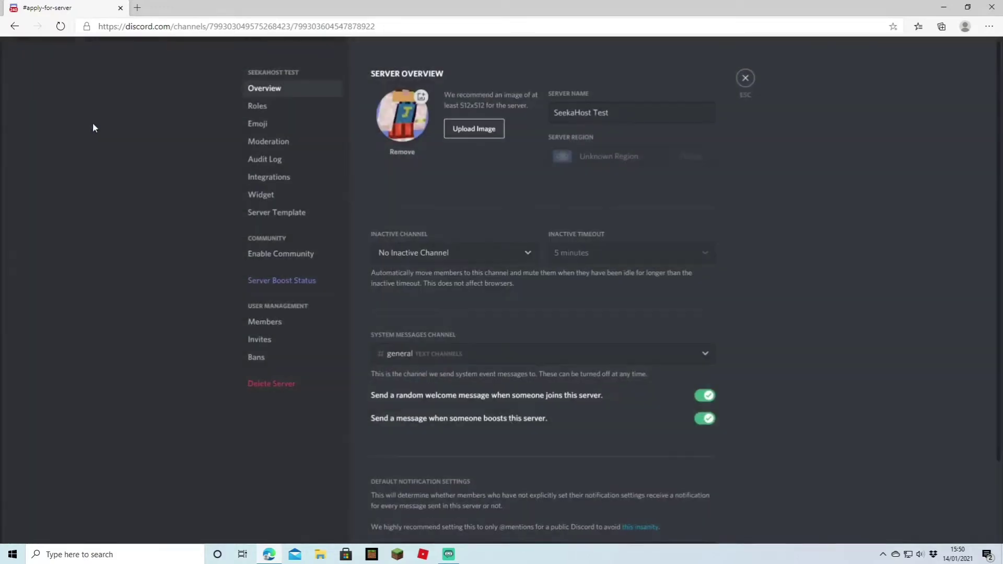
Step: Create a yellow admin role displayed separately from online members
left_click(256, 106)
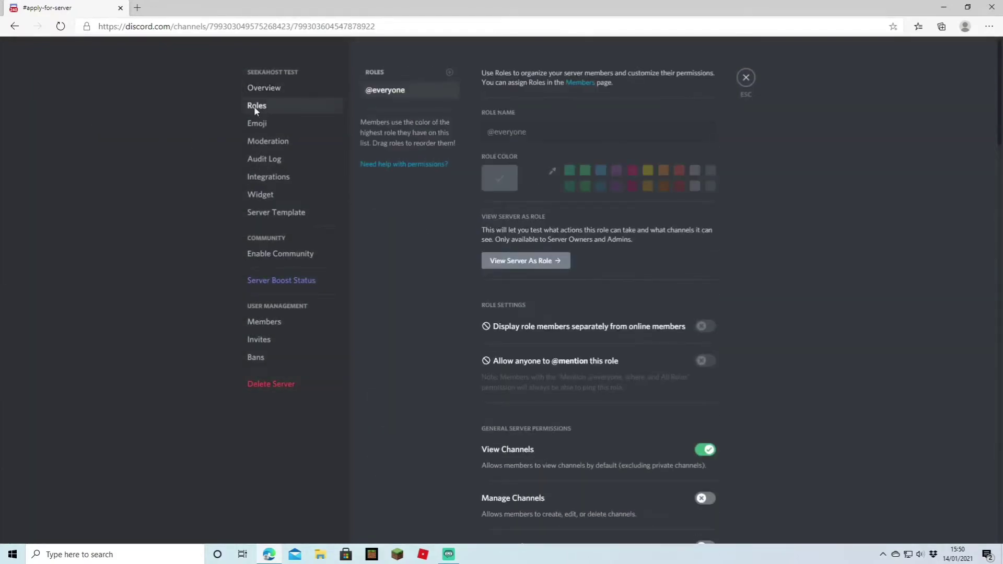
left_click(449, 73)
type("admi")
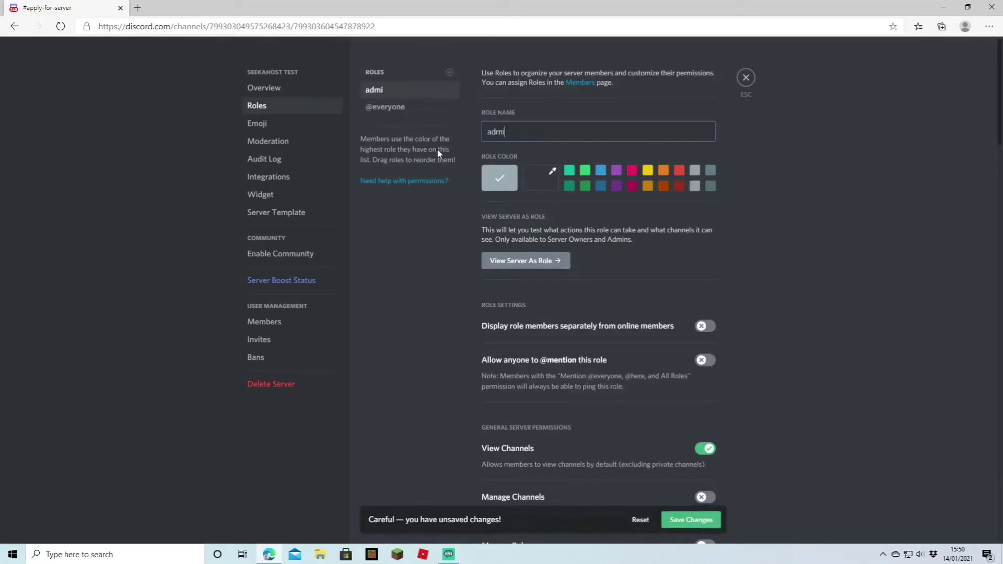
type("n")
left_click(649, 173)
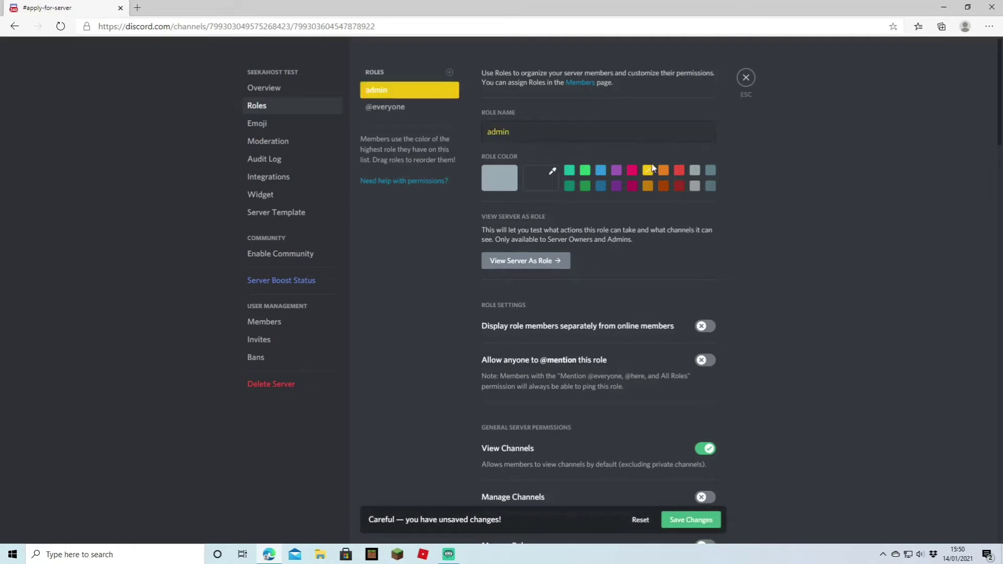
scroll(725, 208, "down", 3)
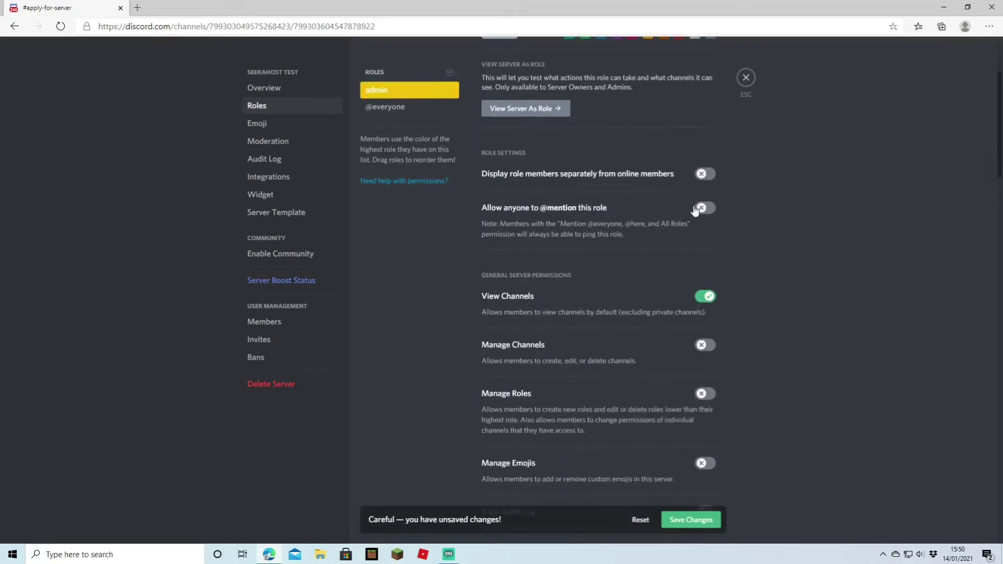
left_click(708, 179)
Step: Grant the admin role Manage Roles, Manage Emojis, View Audit Log and Manage Webhooks
scroll(742, 166, "down", 2)
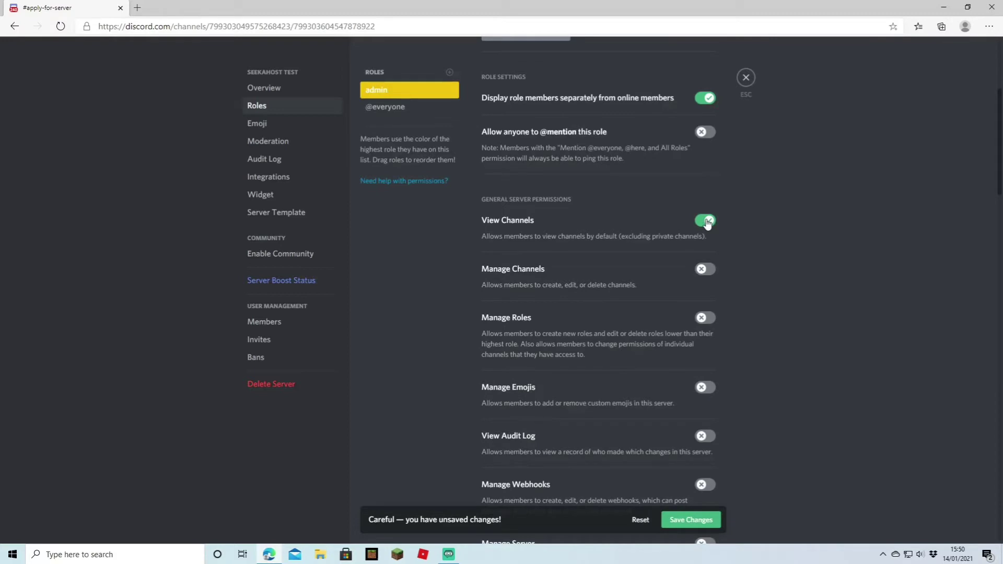
scroll(705, 246, "down", 1)
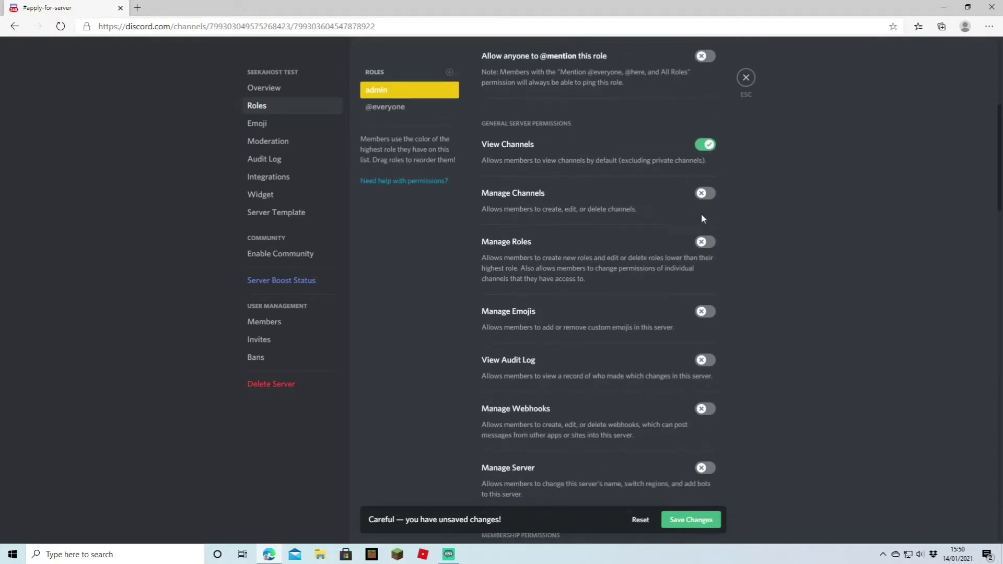
left_click(711, 246)
scroll(726, 284, "down", 1)
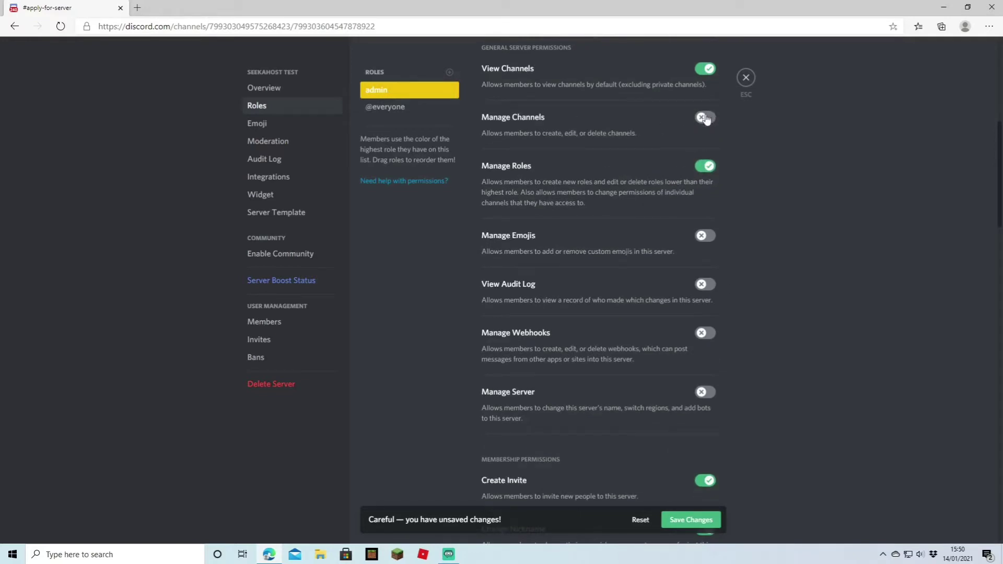
left_click(705, 241)
left_click(705, 284)
scroll(707, 277, "down", 2)
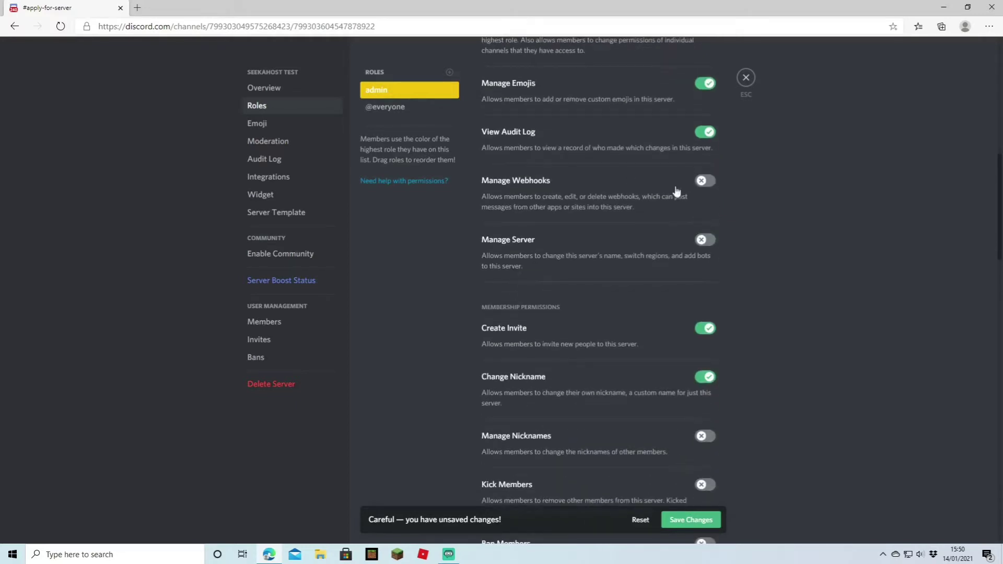
left_click(705, 181)
Step: Also grant Manage Nicknames, Kick and Ban Members, save the role, and close settings
scroll(692, 269, "down", 2)
scroll(711, 287, "down", 1)
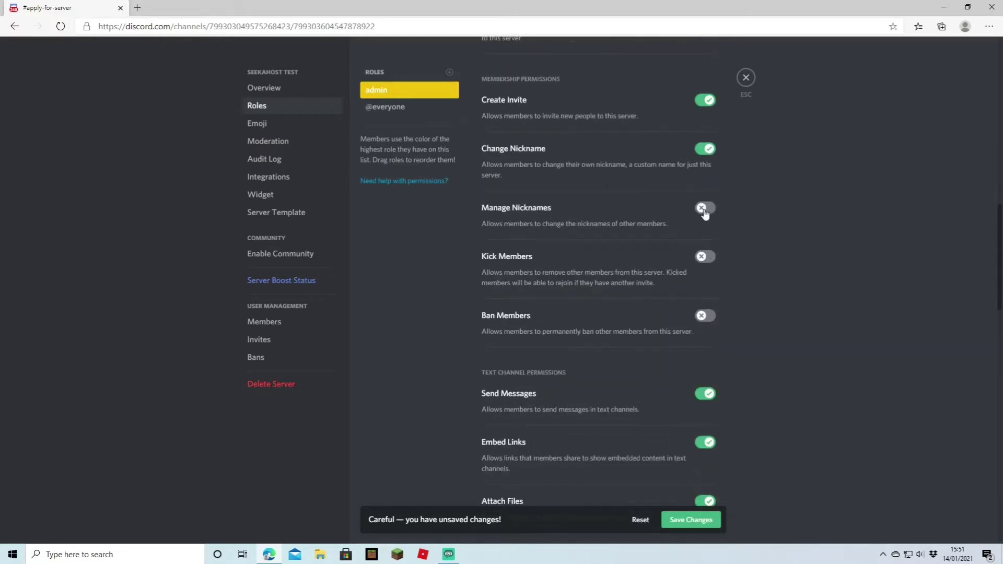
left_click(705, 207)
left_click(708, 256)
scroll(727, 312, "down", 1)
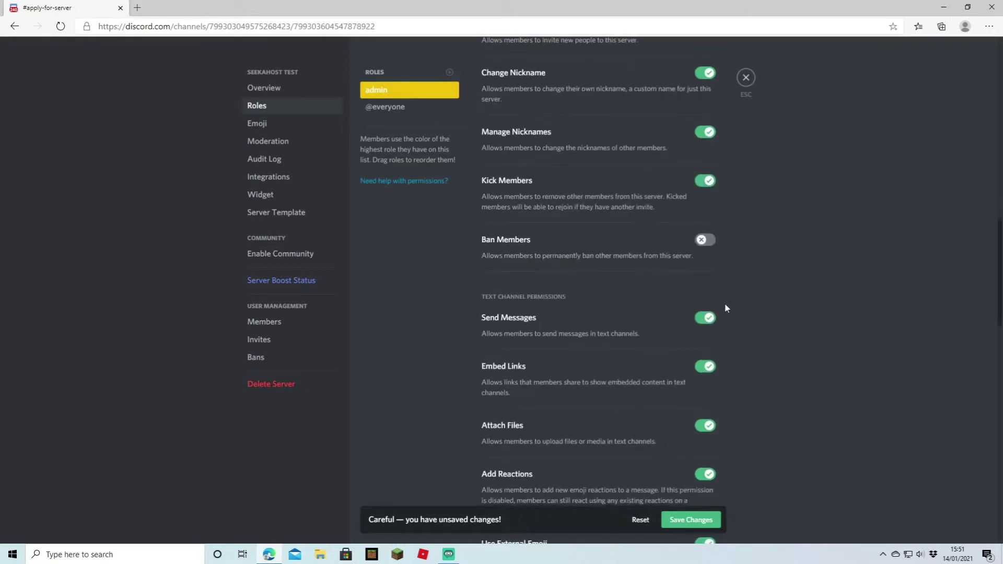
left_click(710, 241)
scroll(689, 310, "down", 2)
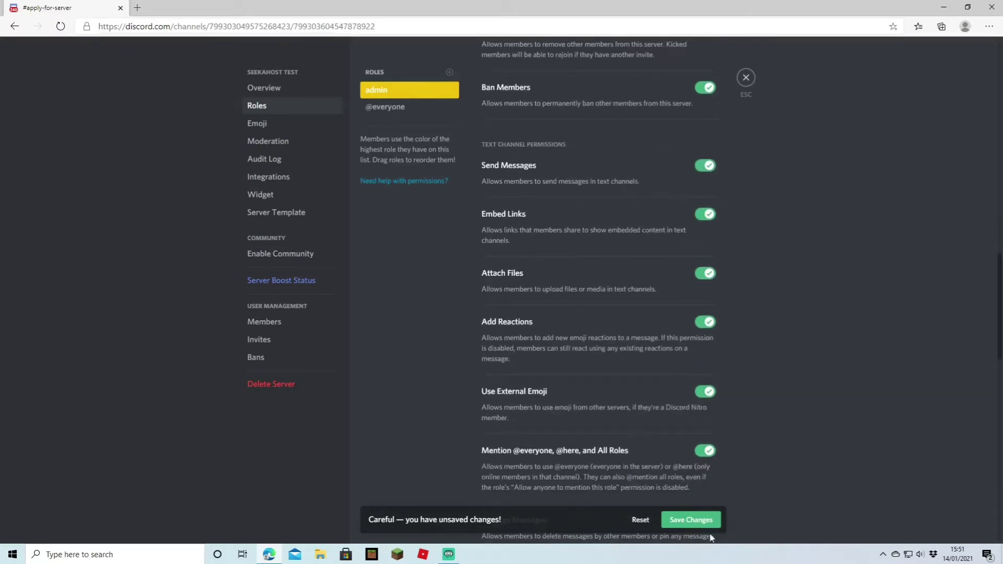
left_click(688, 520)
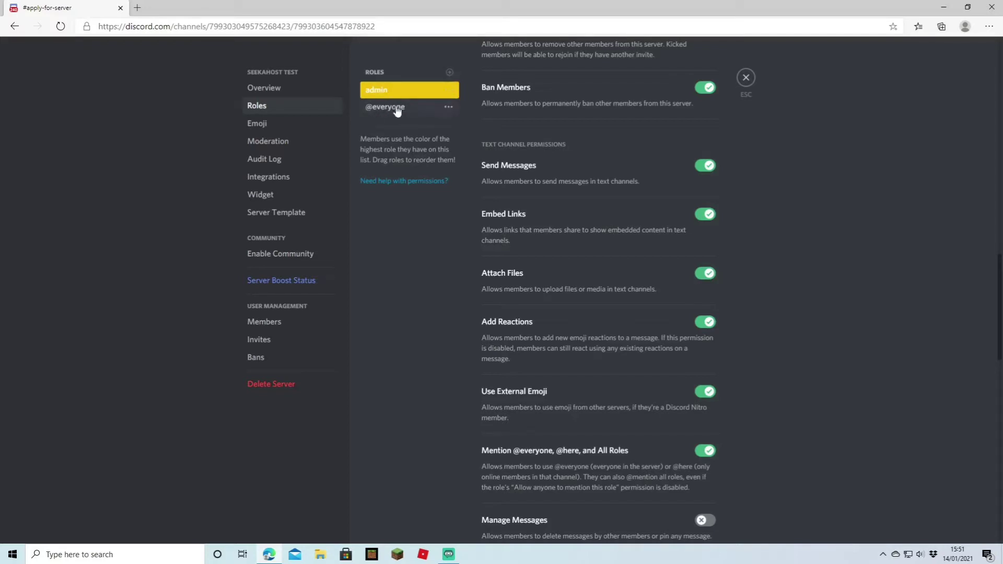
left_click(746, 77)
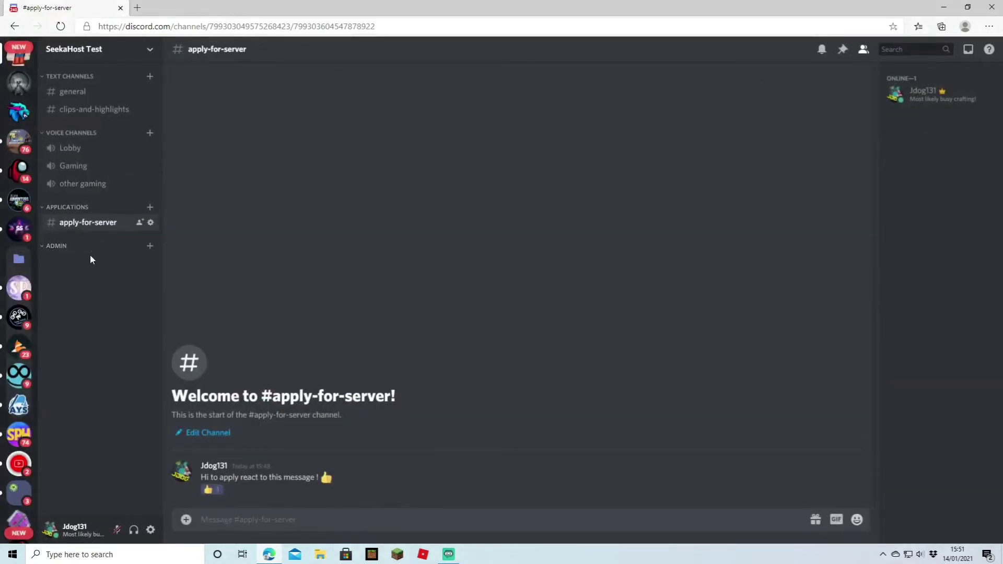
Step: Create a text channel named 'private-chat' in the ADMIN category
left_click(150, 246)
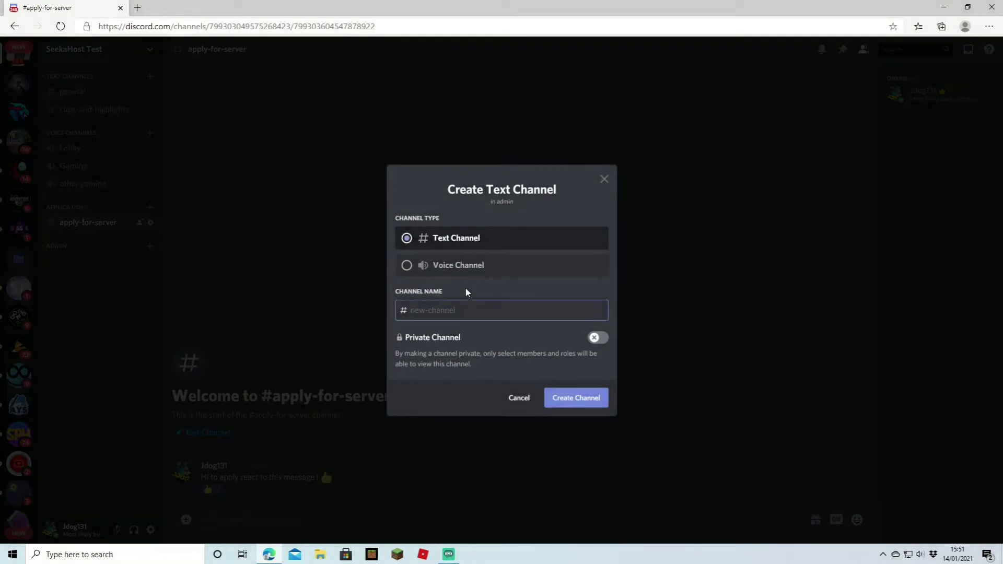
type("private-chat")
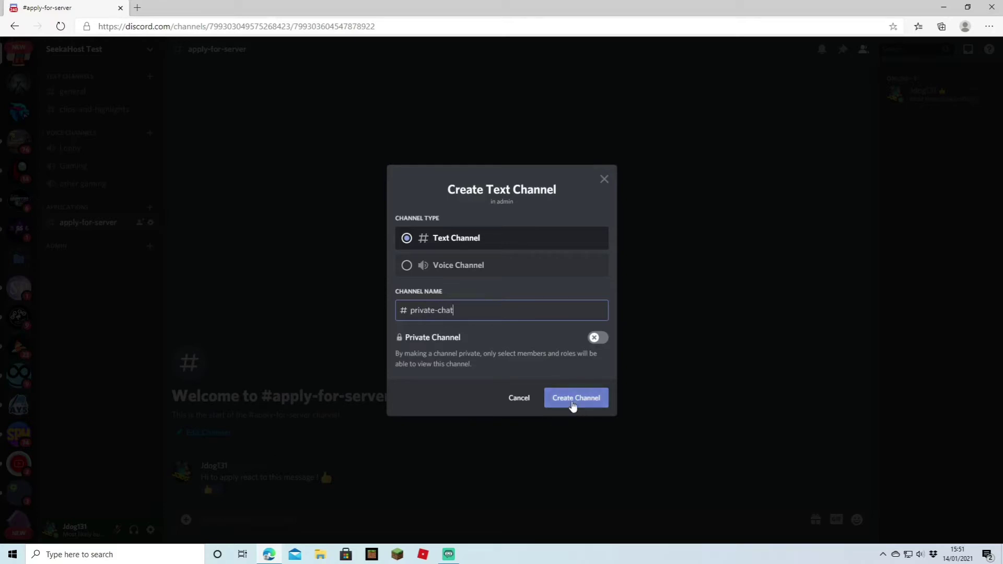
left_click(575, 398)
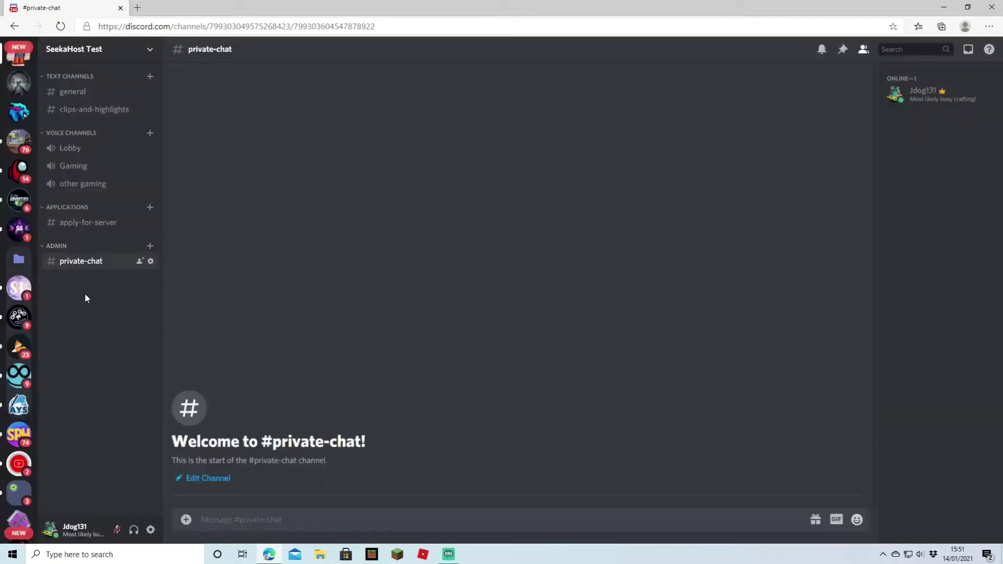
right_click(64, 246)
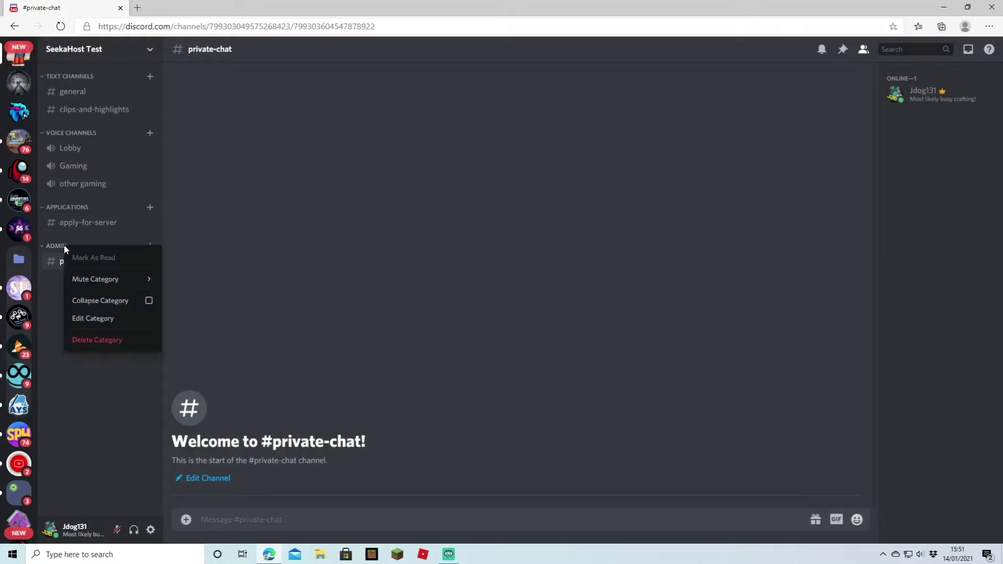
left_click(57, 289)
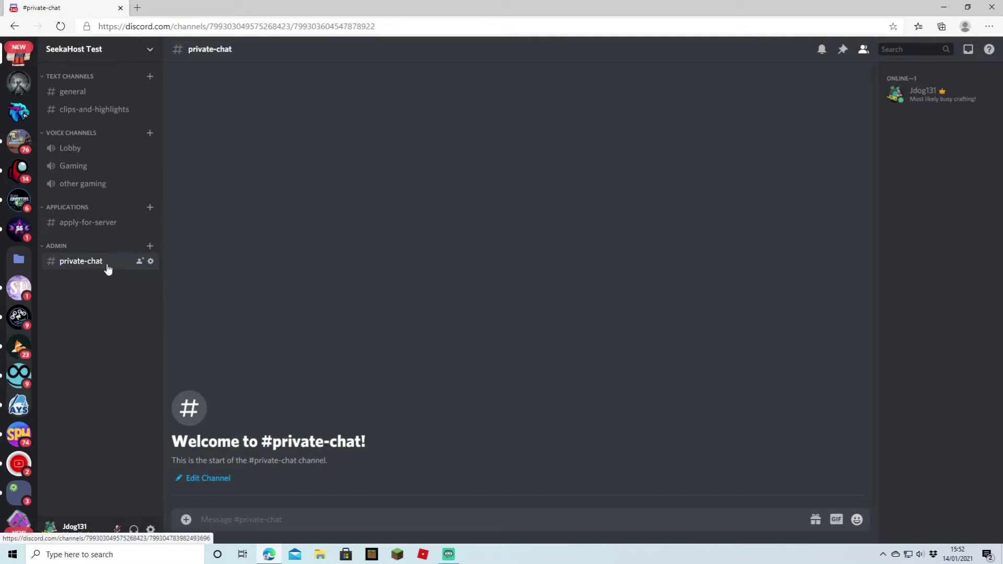
right_click(61, 251)
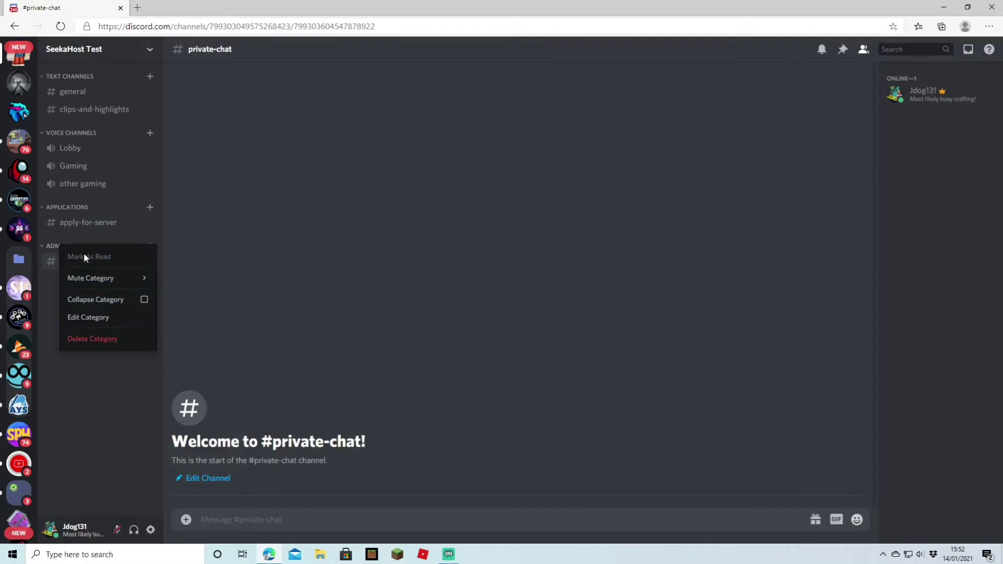
left_click(103, 320)
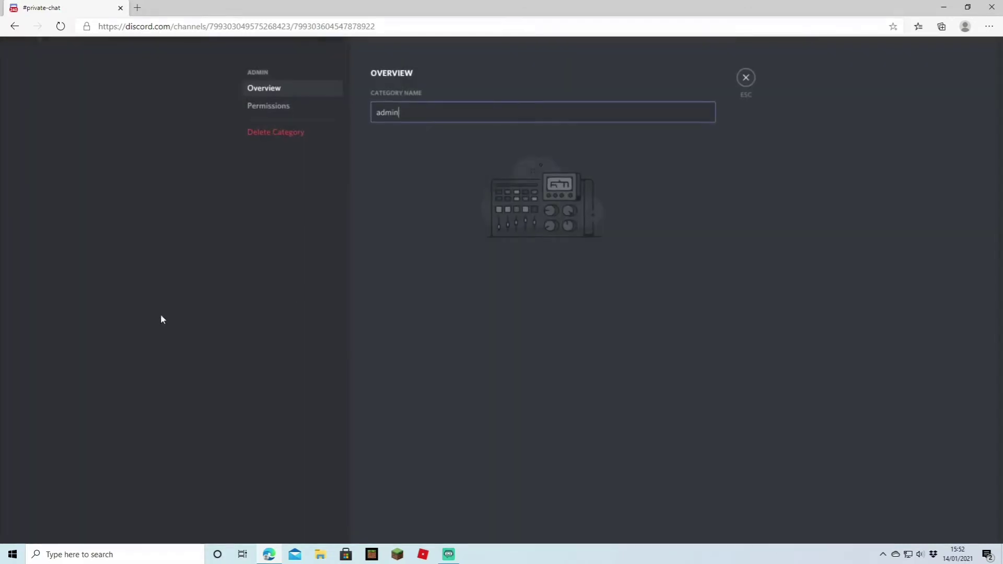
left_click(281, 107)
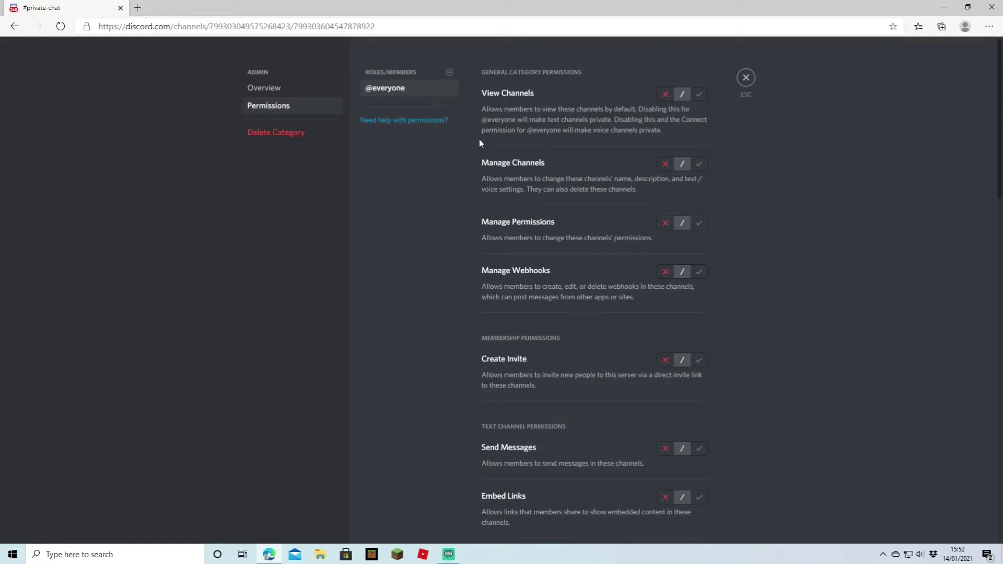
scroll(677, 210, "down", 20)
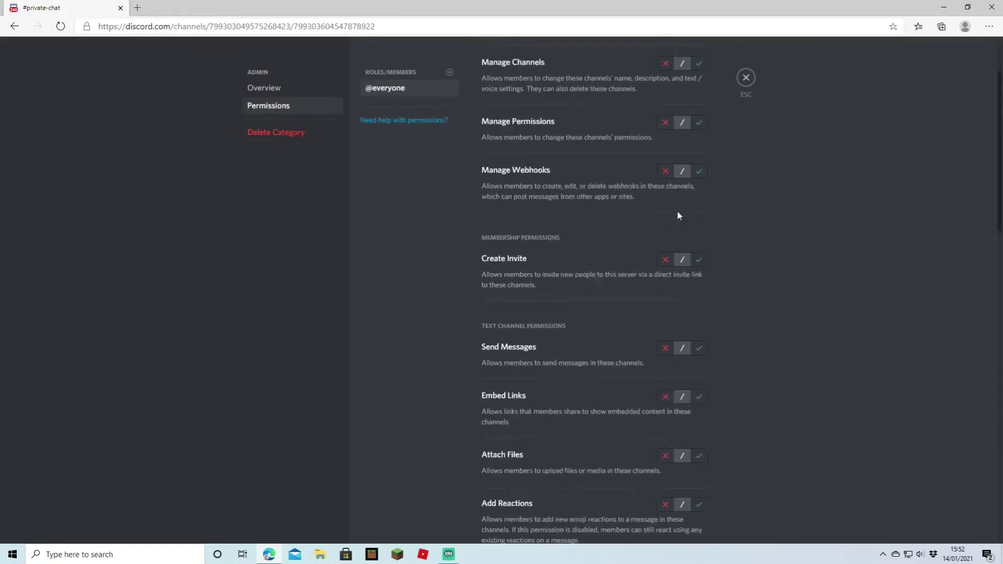
scroll(664, 314, "down", 2)
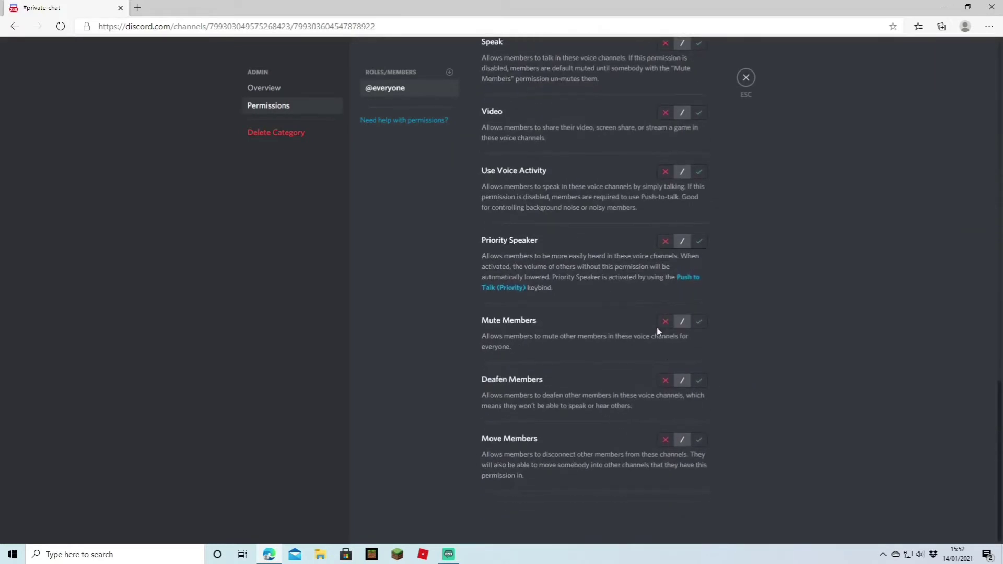
scroll(679, 298, "up", 3)
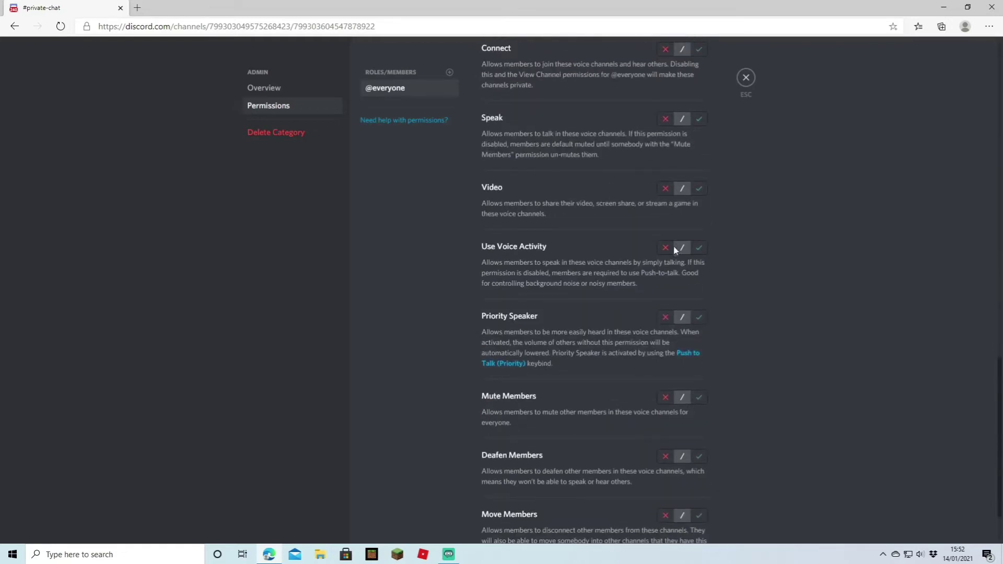
scroll(694, 252, "up", 18)
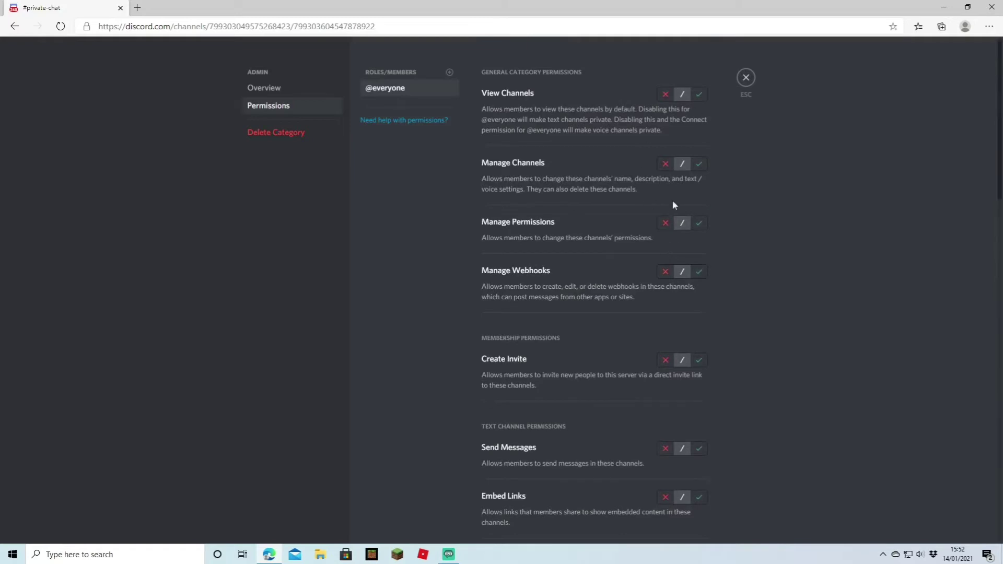
left_click(665, 95)
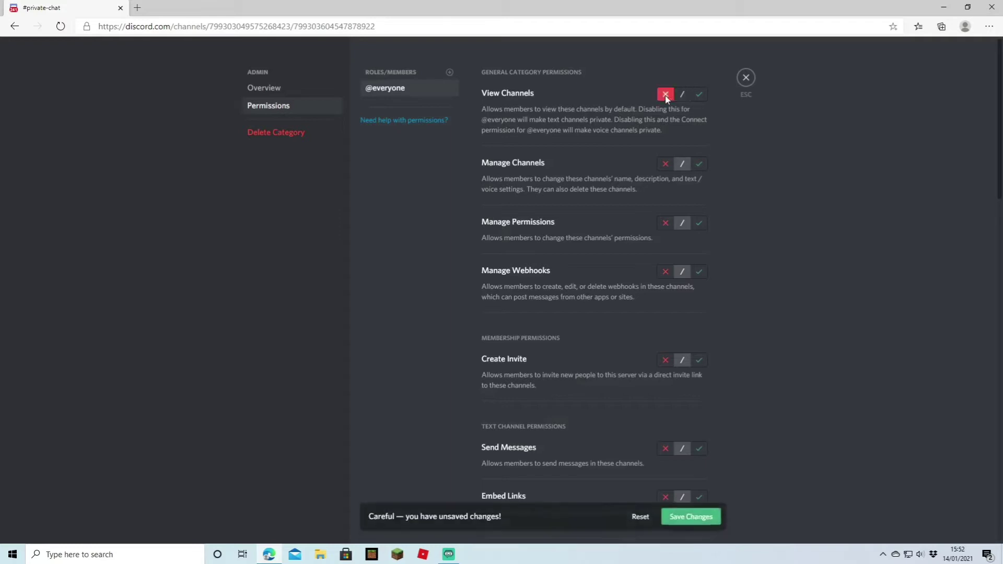
left_click(699, 520)
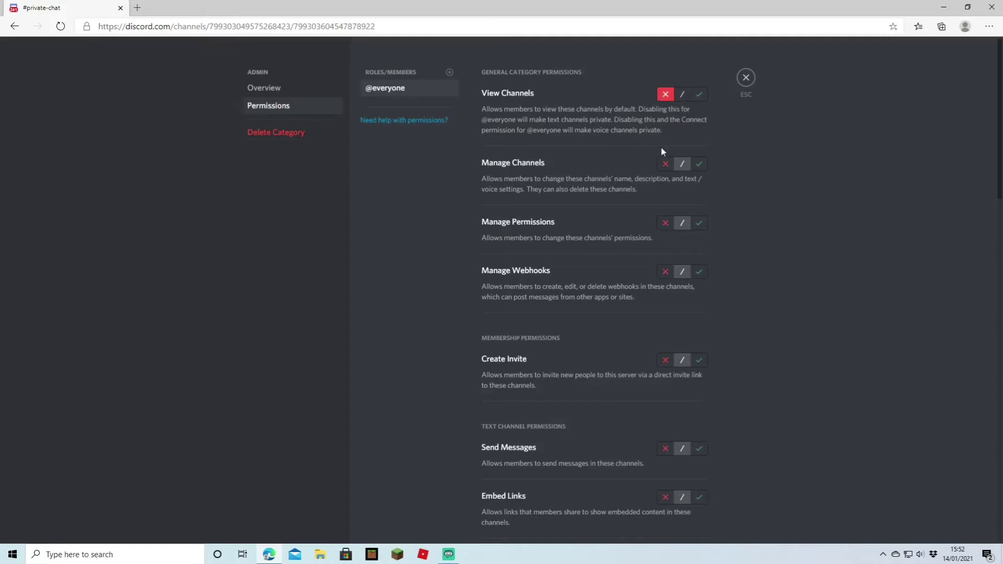
scroll(702, 196, "down", 2)
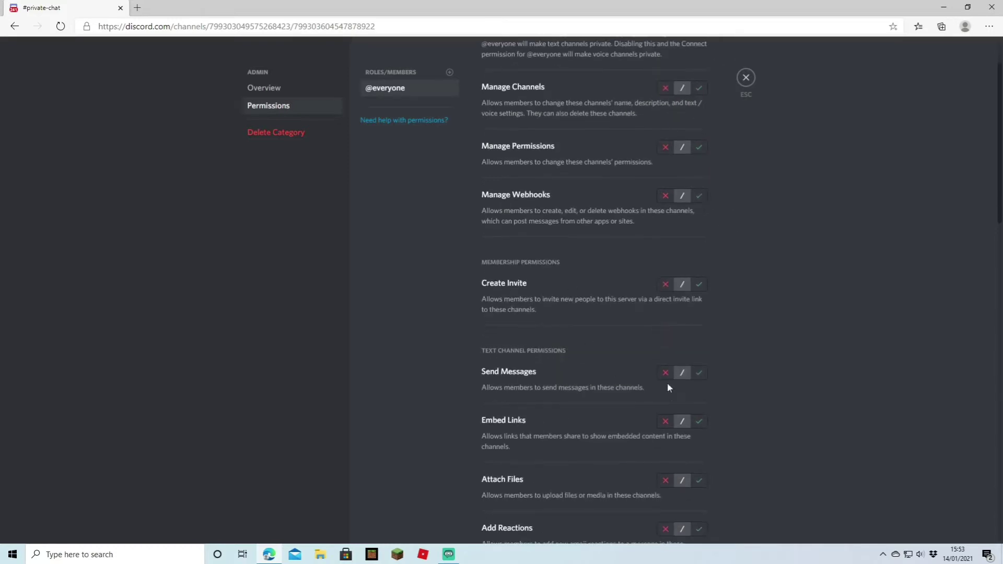
left_click(665, 88)
left_click(665, 147)
left_click(665, 196)
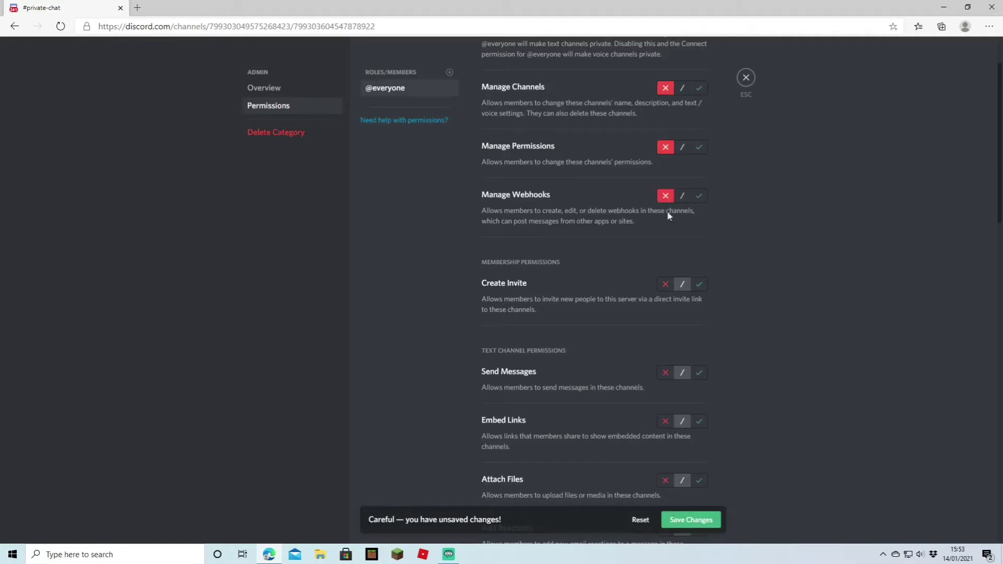
left_click(666, 284)
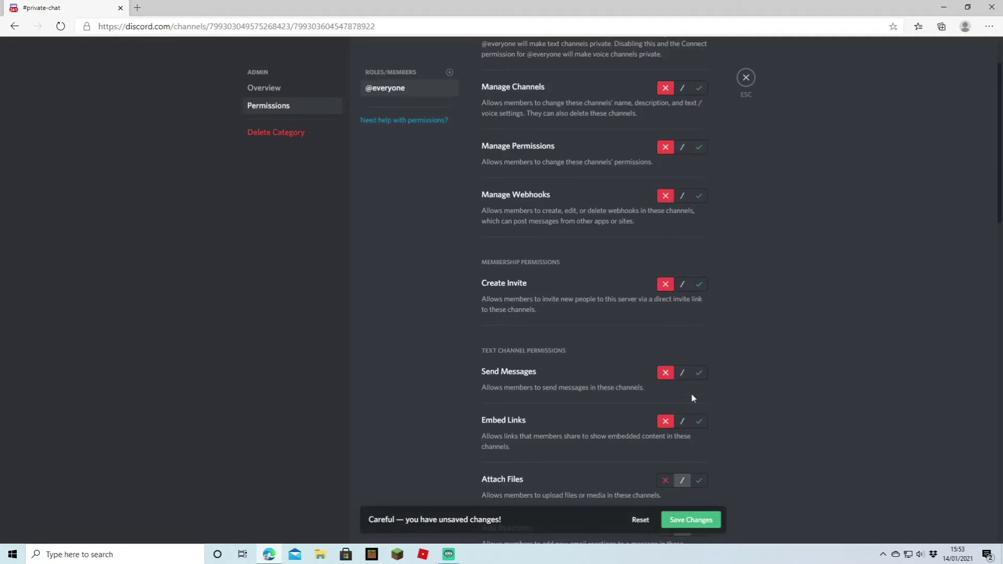
Step: Also deny Attach Files, Add Reactions, External Emoji and mentioning everyone, then save and close
scroll(692, 398, "down", 3)
left_click(665, 328)
left_click(665, 376)
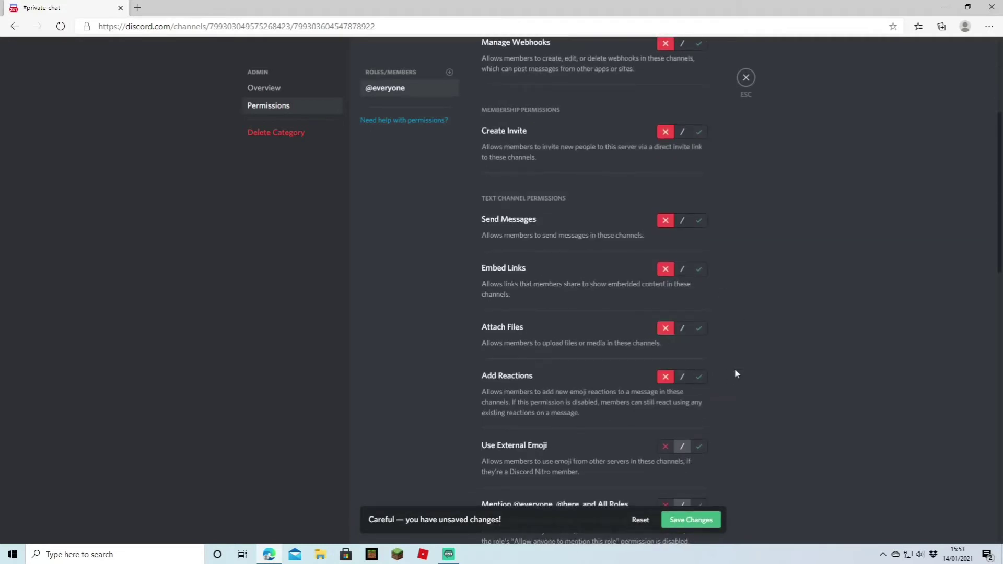
scroll(735, 372, "down", 4)
left_click(665, 218)
left_click(665, 277)
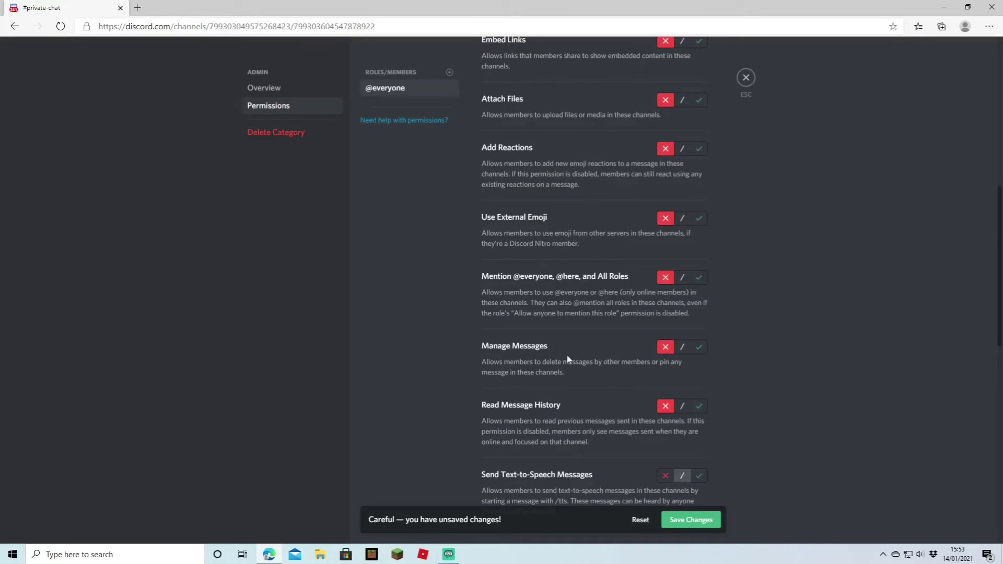
left_click(685, 520)
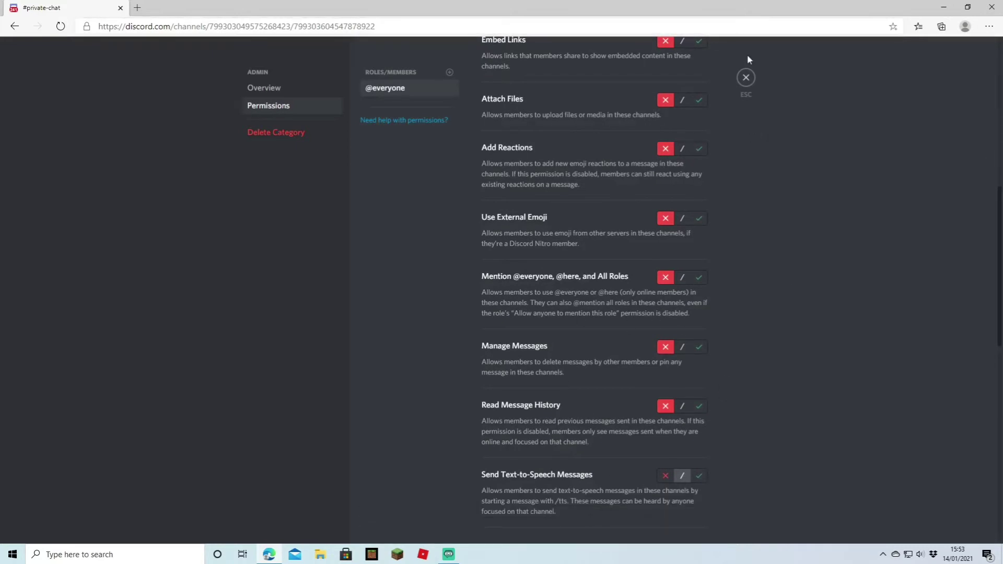
left_click(746, 77)
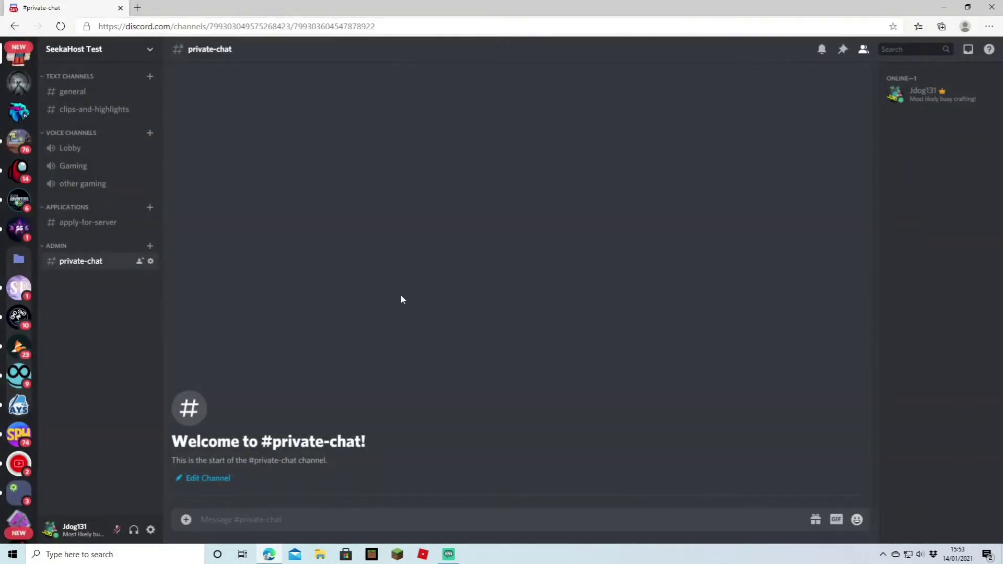
Step: Add the admin role to the ADMIN category's permission overrides
right_click(66, 251)
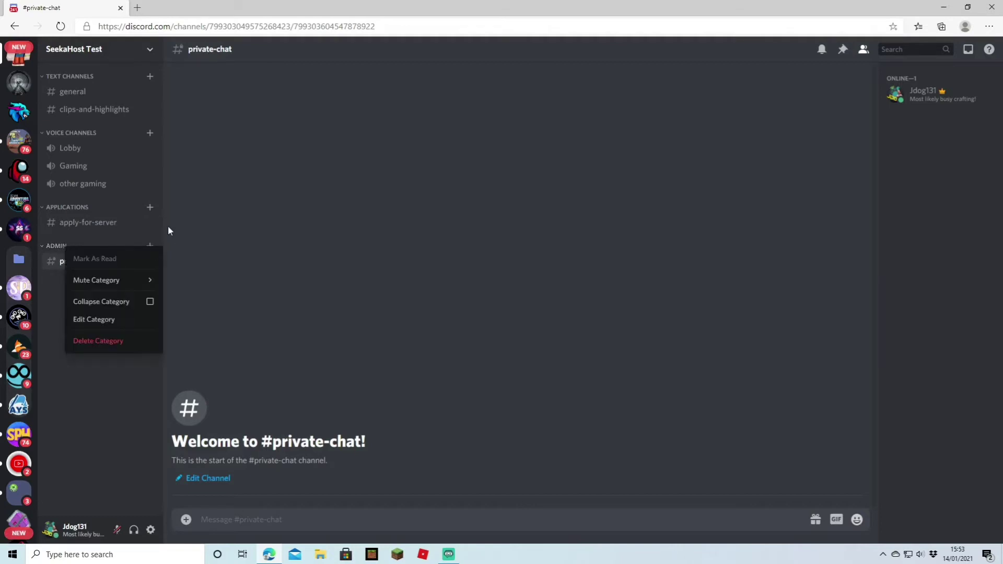
left_click(108, 319)
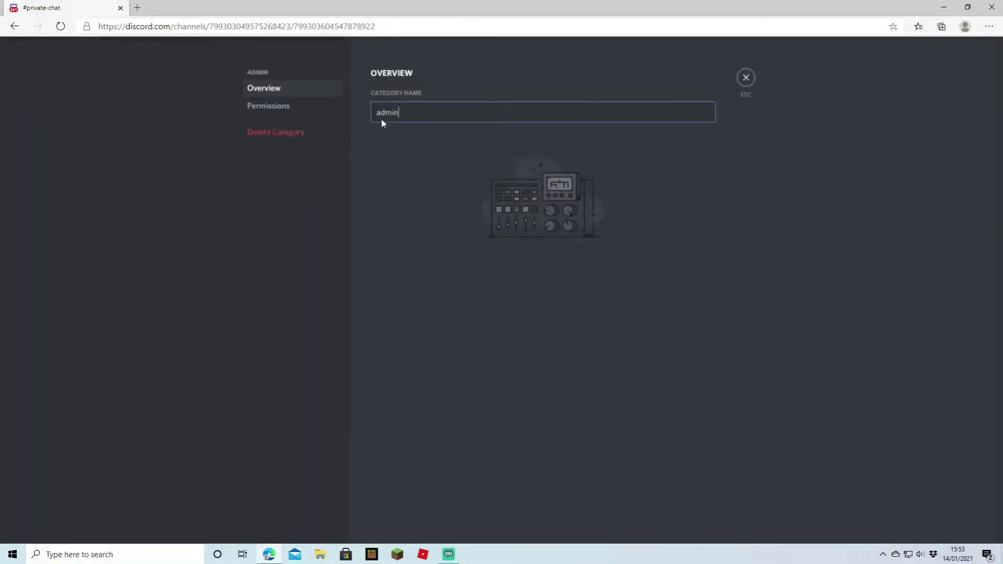
left_click(296, 108)
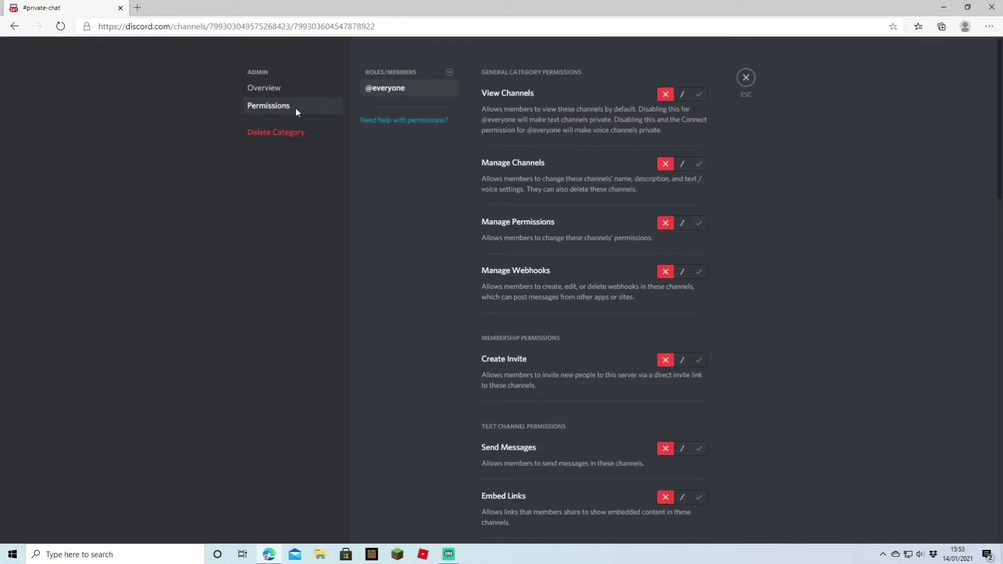
left_click(450, 73)
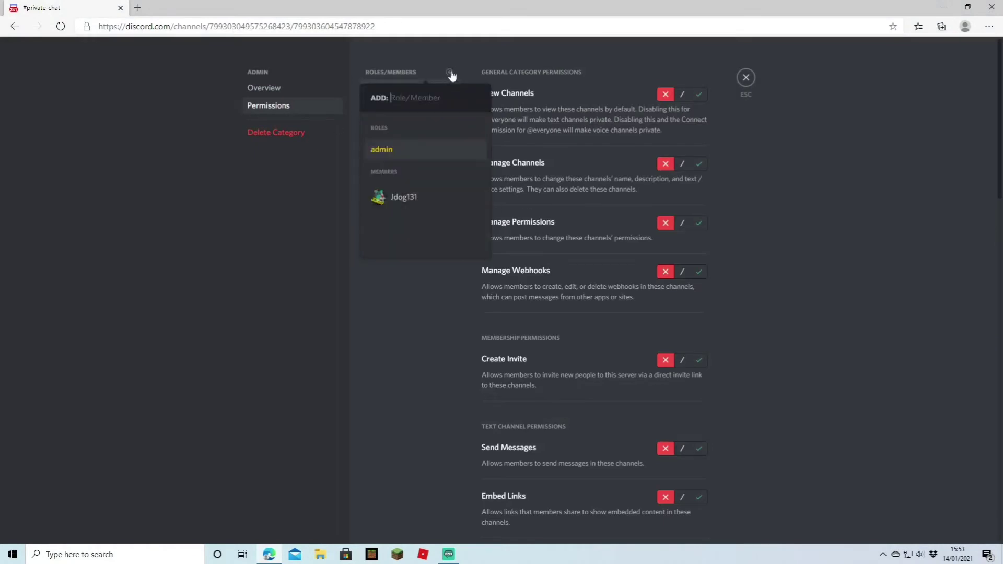
left_click(387, 150)
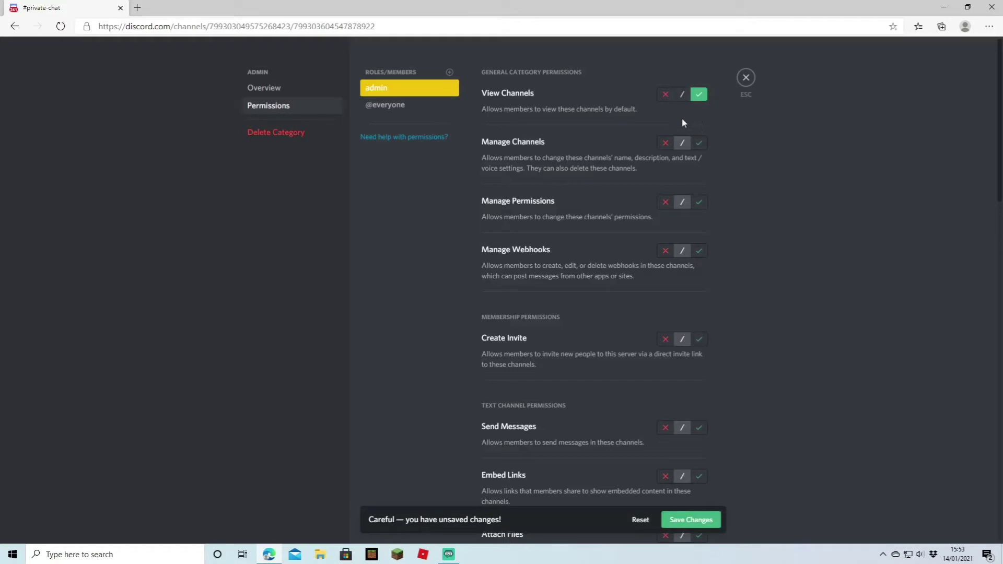
Step: For admin, deny Manage Channels and Create Invite, and allow Manage Webhooks
scroll(717, 118, "down", 3)
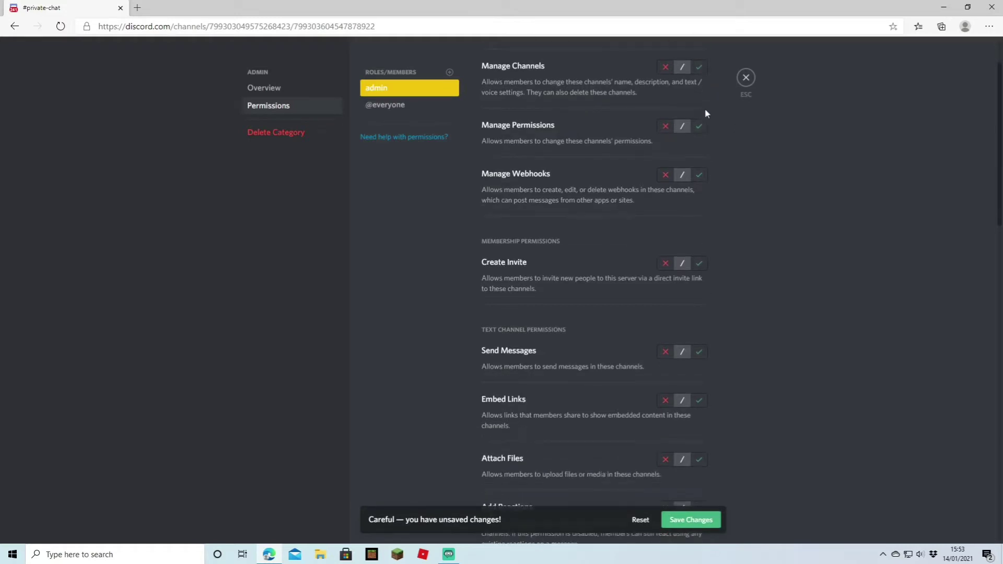
scroll(711, 136, "up", 3)
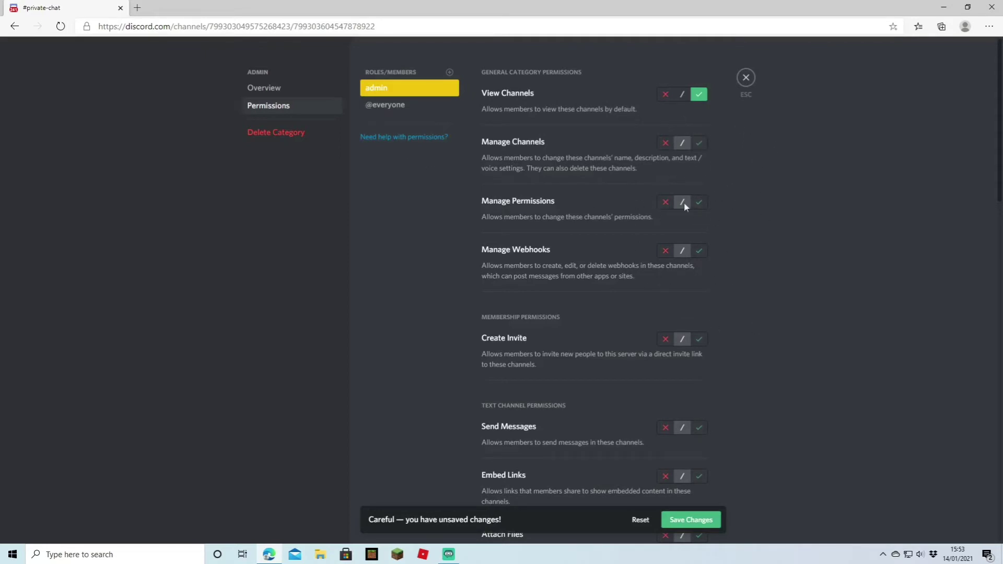
left_click(665, 142)
left_click(699, 251)
scroll(763, 276, "down", 3)
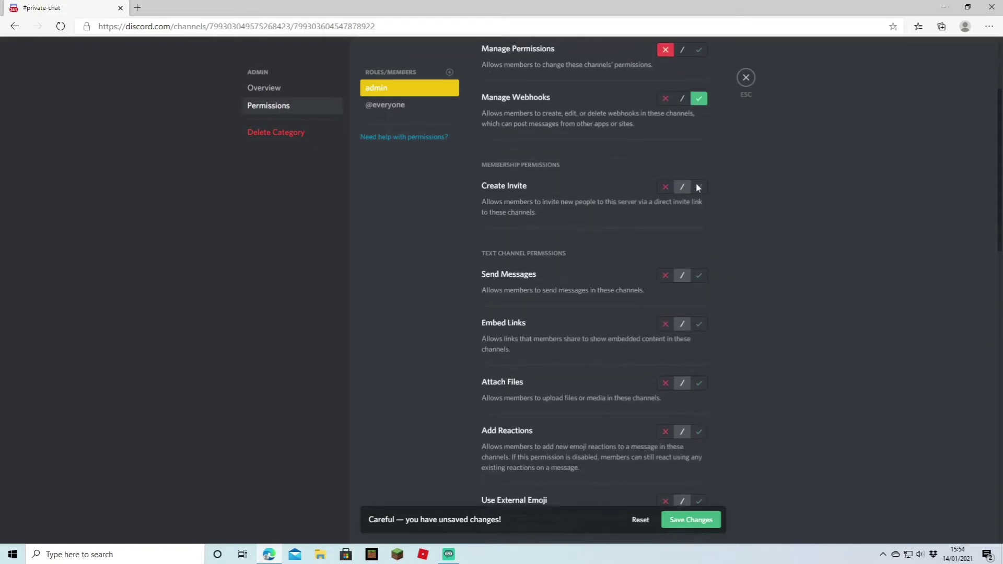
left_click(698, 187)
left_click(665, 187)
Step: Allow admin to send messages and read message history, then save the category permissions
left_click(700, 276)
scroll(754, 262, "down", 2)
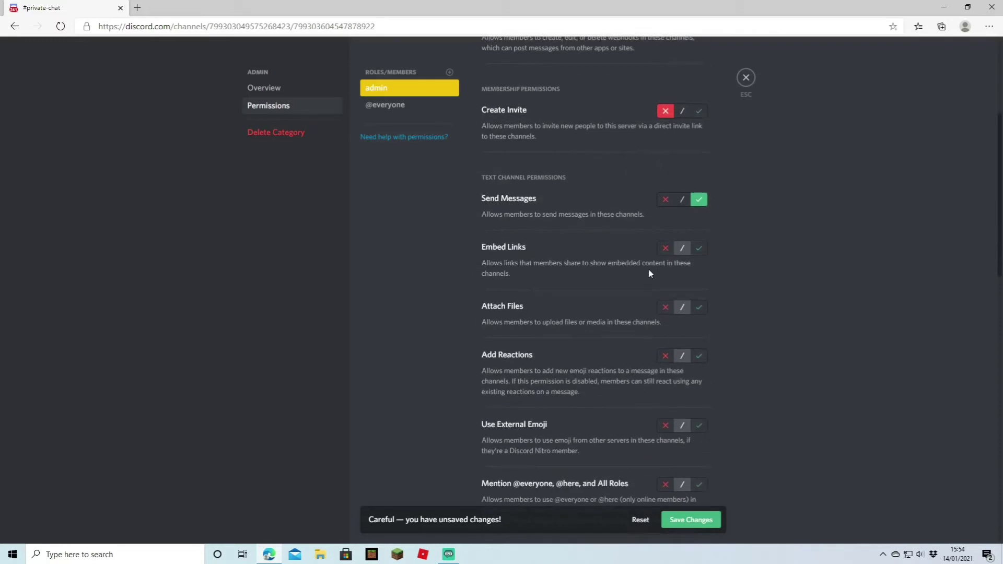
scroll(760, 290, "down", 3)
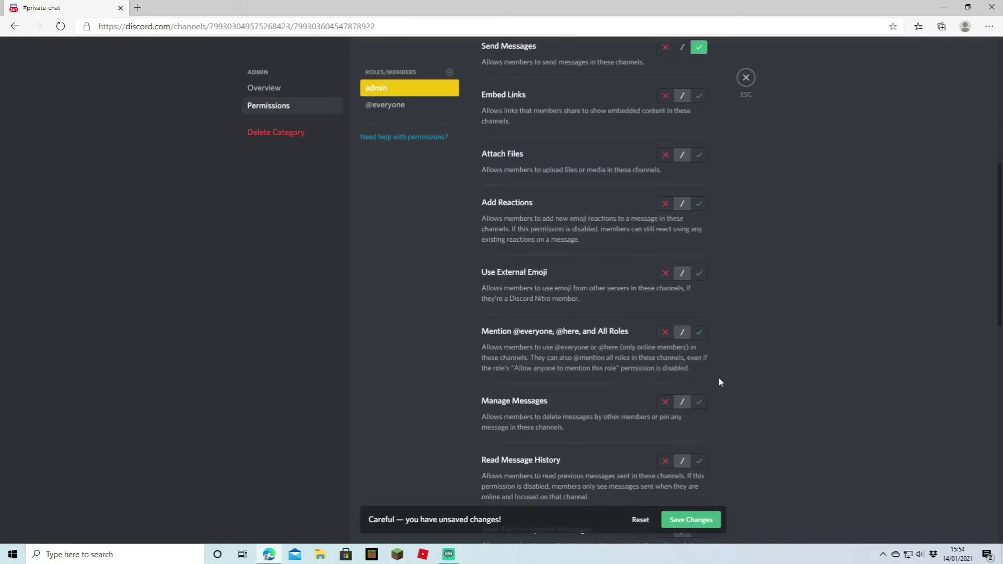
left_click(699, 463)
scroll(674, 411, "down", 2)
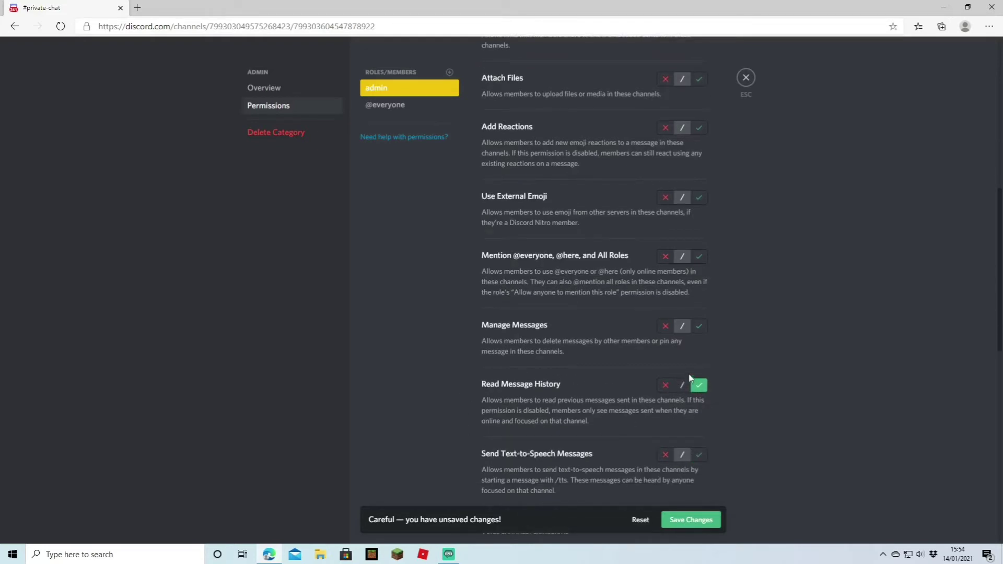
scroll(700, 523, "up", 9)
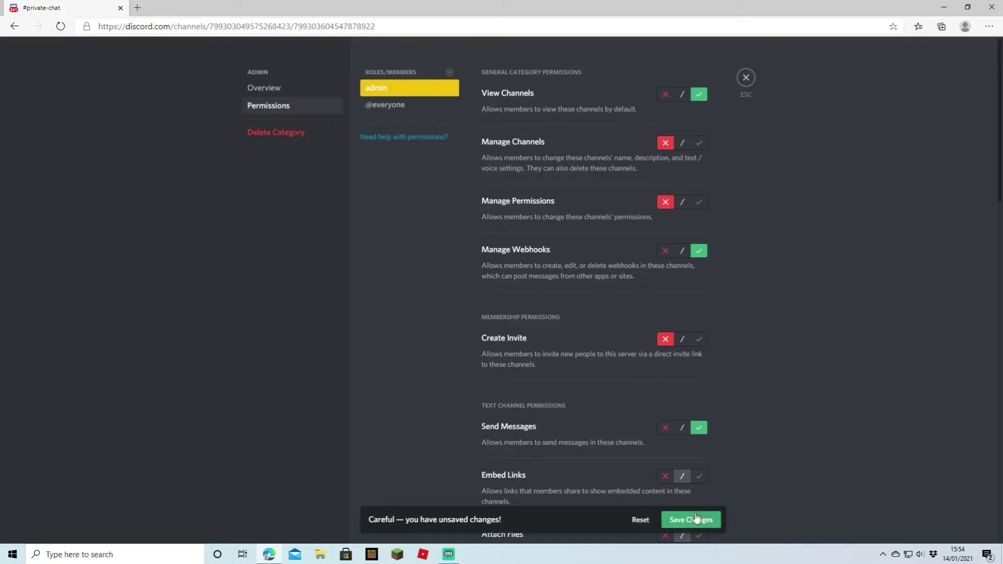
left_click(703, 521)
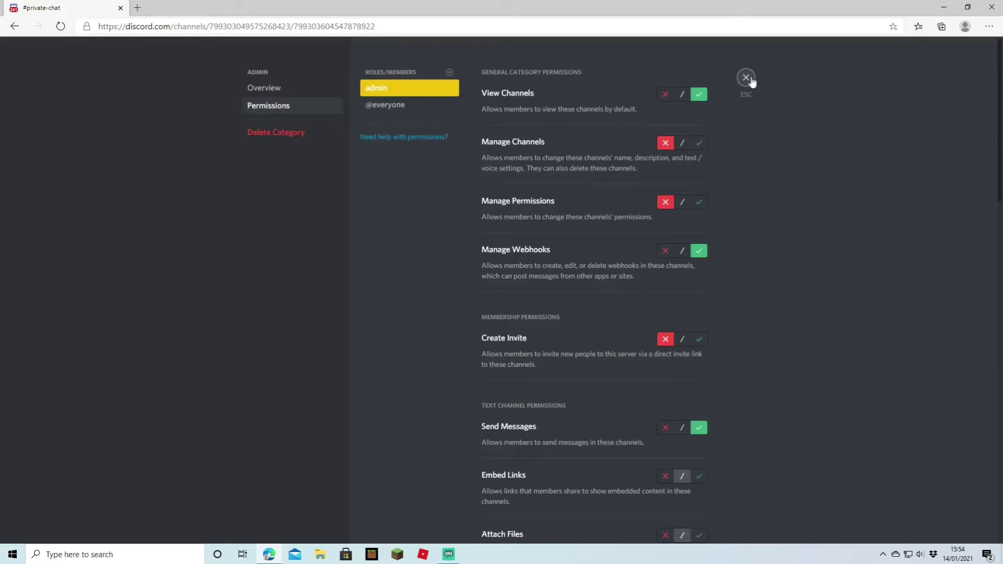